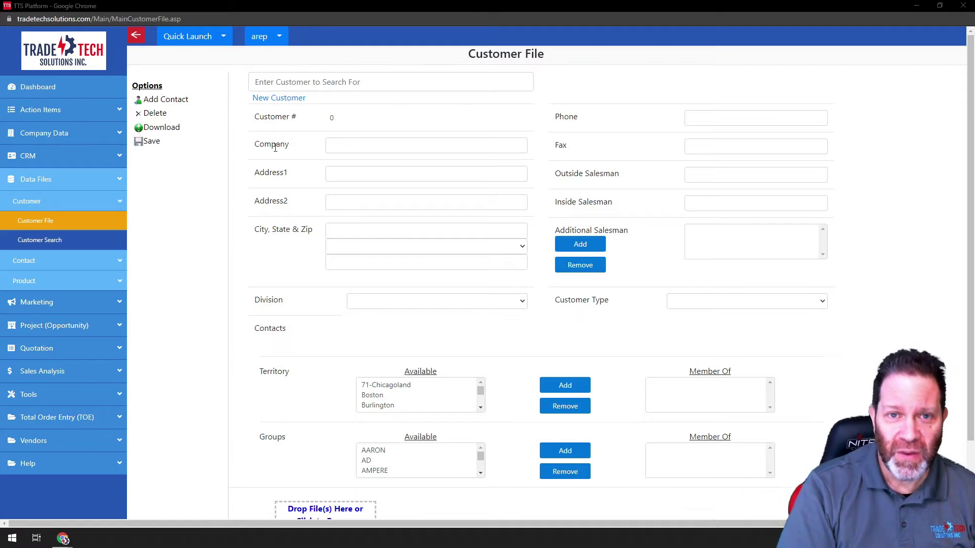
# Search the customer file for "ste" and open the Steves Wire record.
pyautogui.click(312, 82)
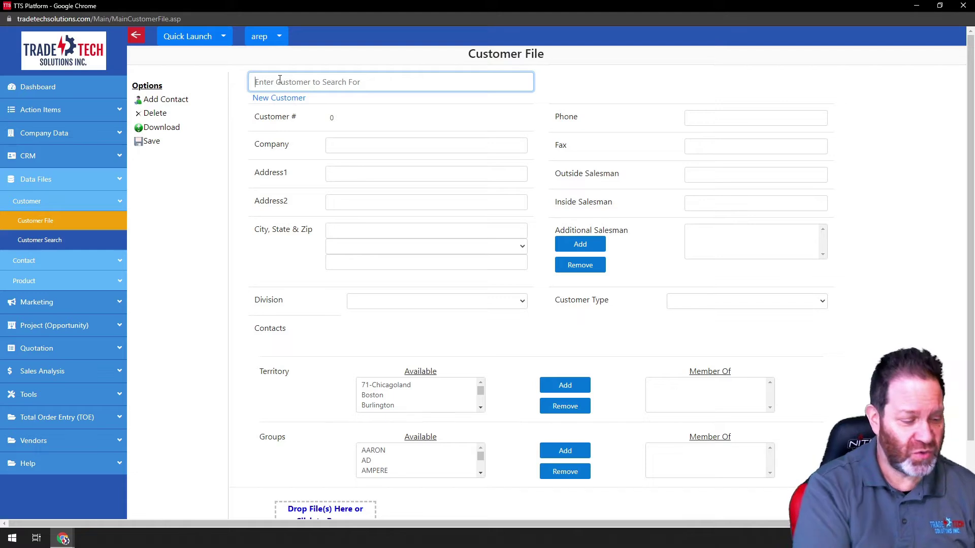
pyautogui.write('ste')
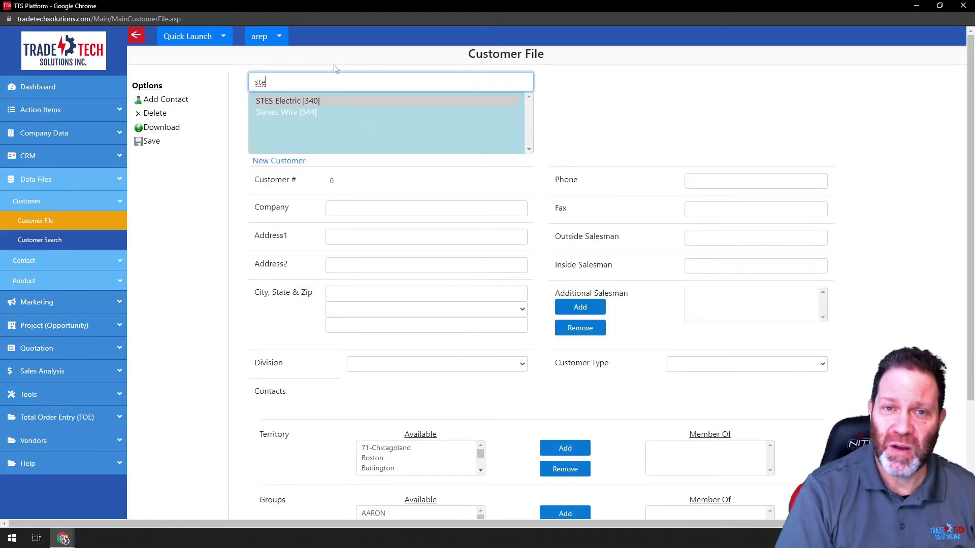
pyautogui.click(270, 113)
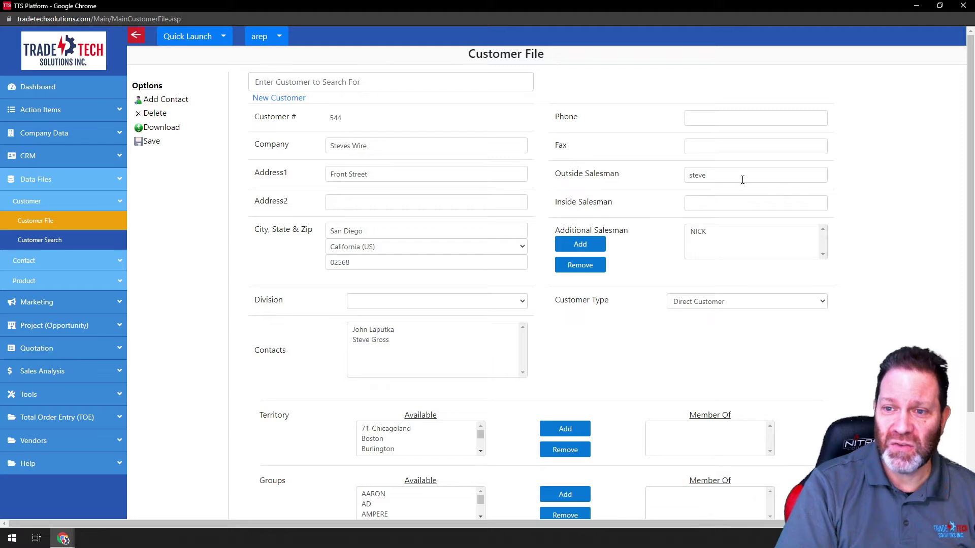
# View the available customer types and set the Steves Wire division to Western States.
pyautogui.click(822, 303)
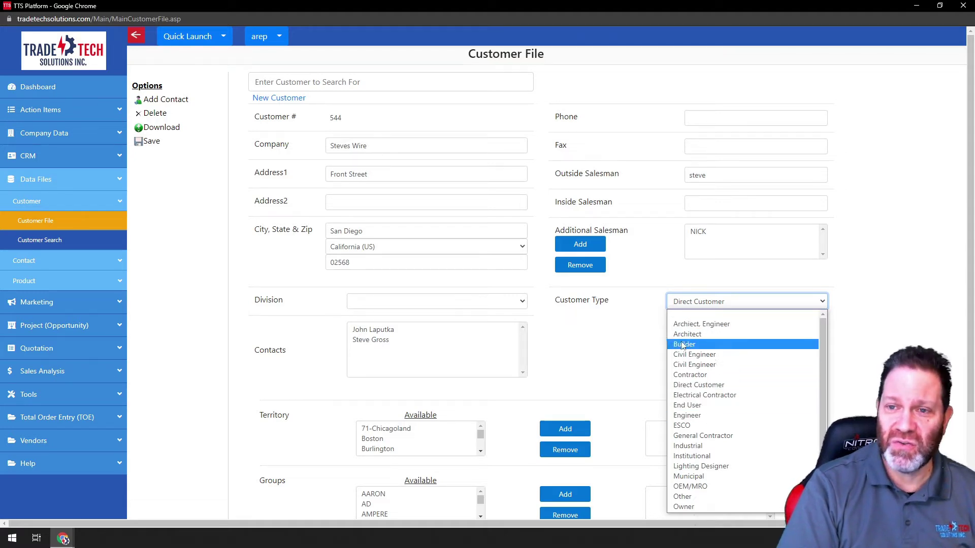
pyautogui.click(824, 303)
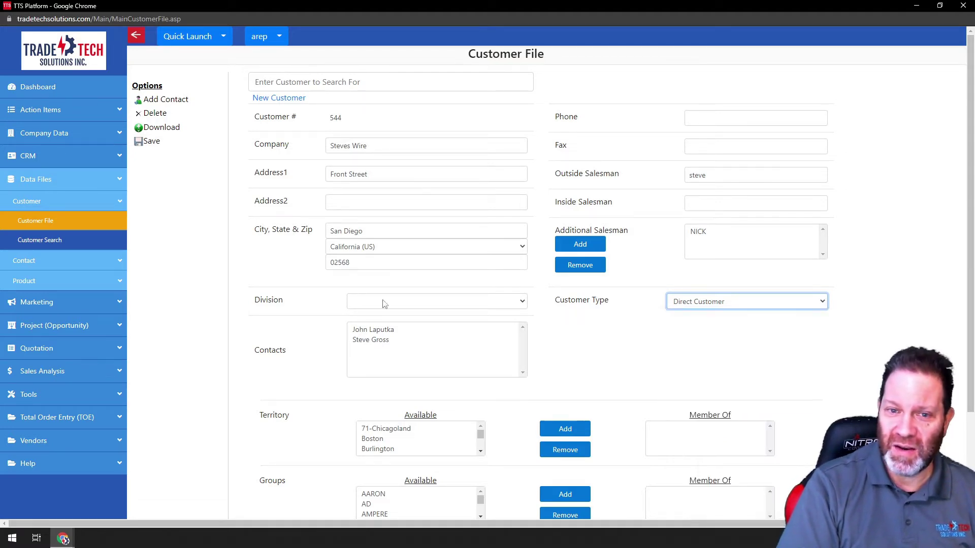
pyautogui.click(524, 303)
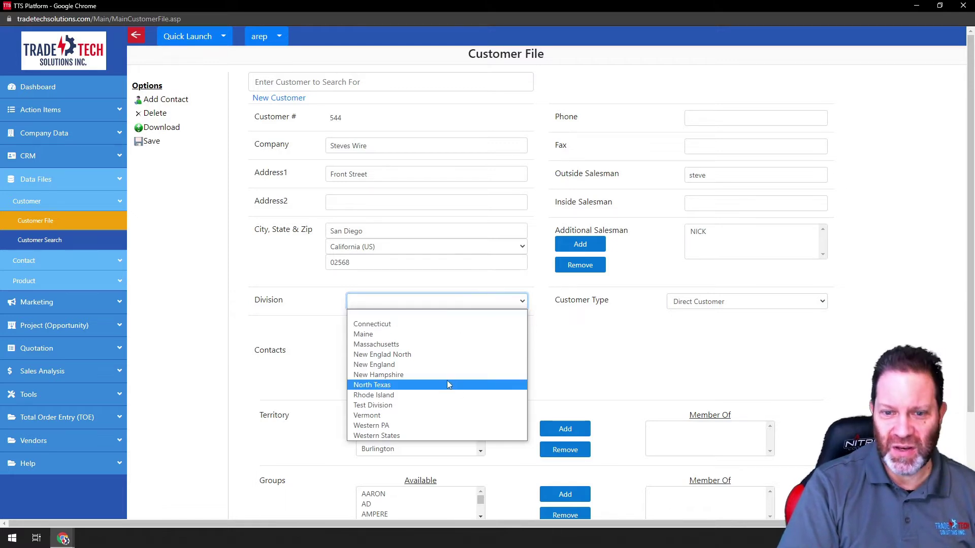
pyautogui.click(369, 440)
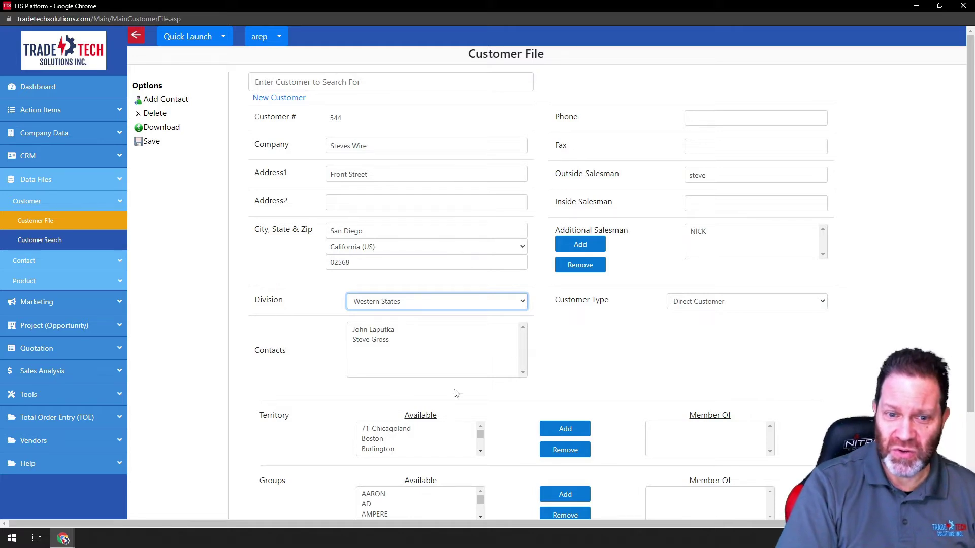
# Add the Wire group to the Steves Wire customer's group memberships.
pyautogui.scroll(-3, 860, 404)
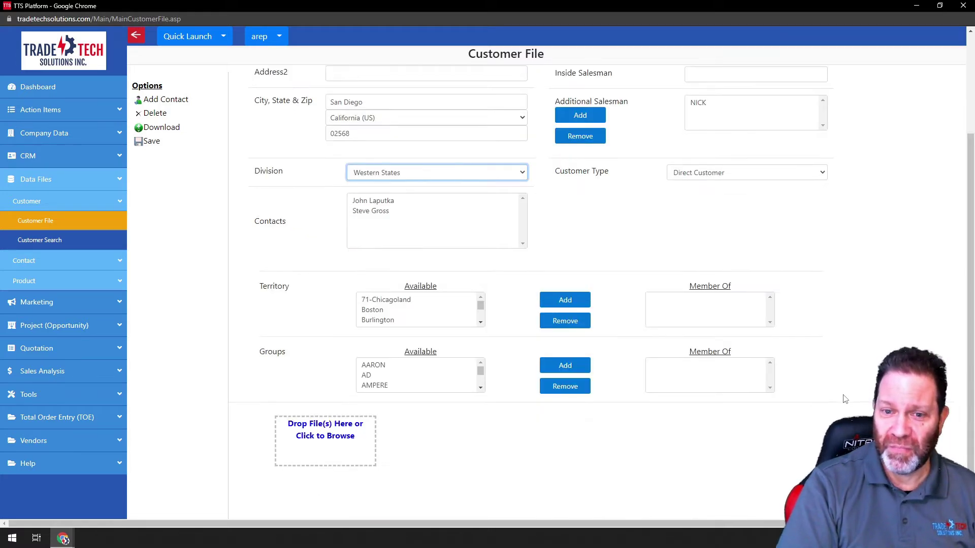
pyautogui.scroll(3, 845, 402)
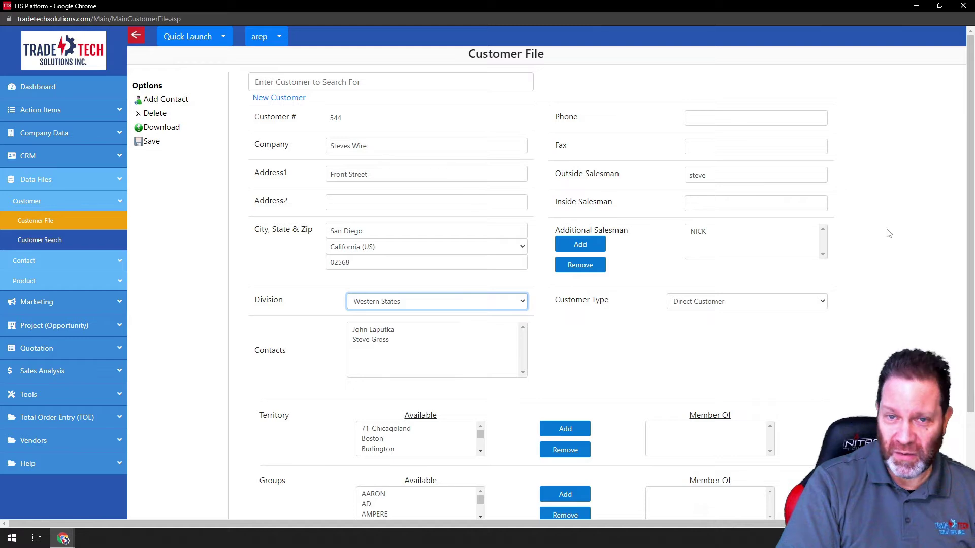
pyautogui.scroll(-3, 888, 233)
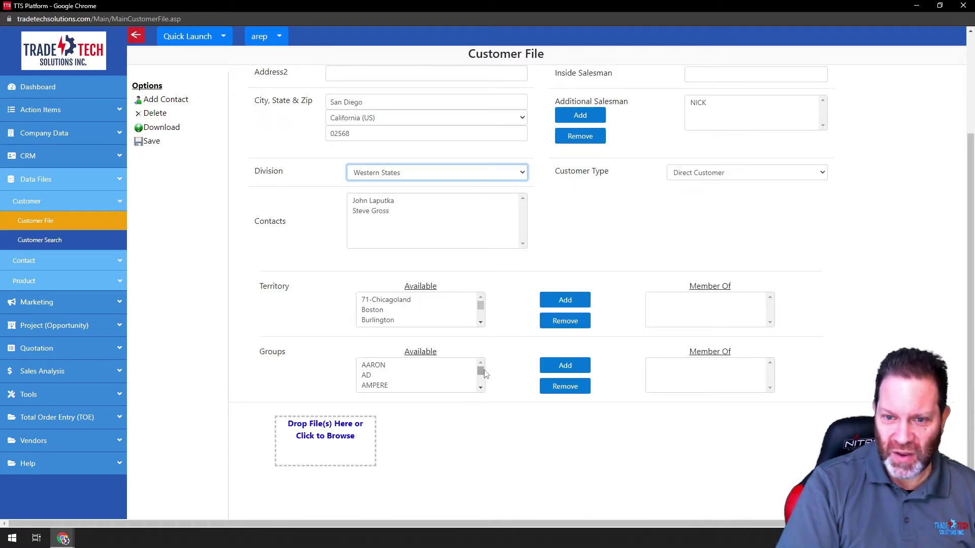
pyautogui.moveTo(480, 372); pyautogui.dragTo(480, 390)
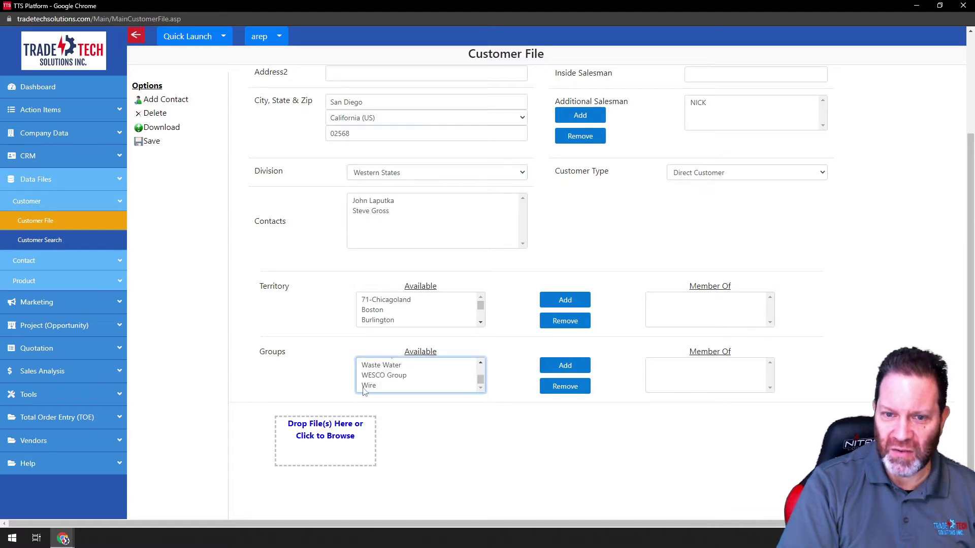
pyautogui.click(363, 386)
pyautogui.click(563, 366)
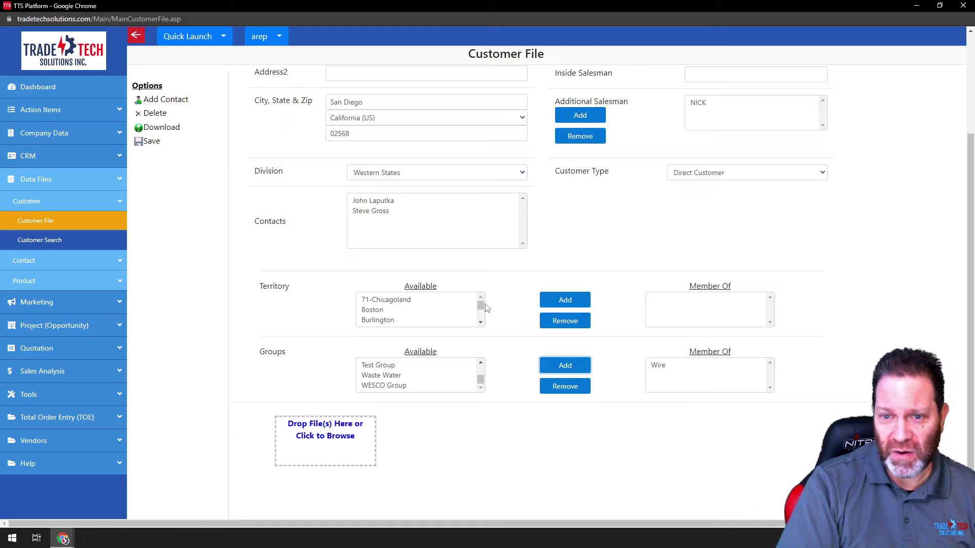
# Look through the available territories and add California Coast to the customer's territory memberships.
pyautogui.moveTo(480, 305); pyautogui.dragTo(444, 336)
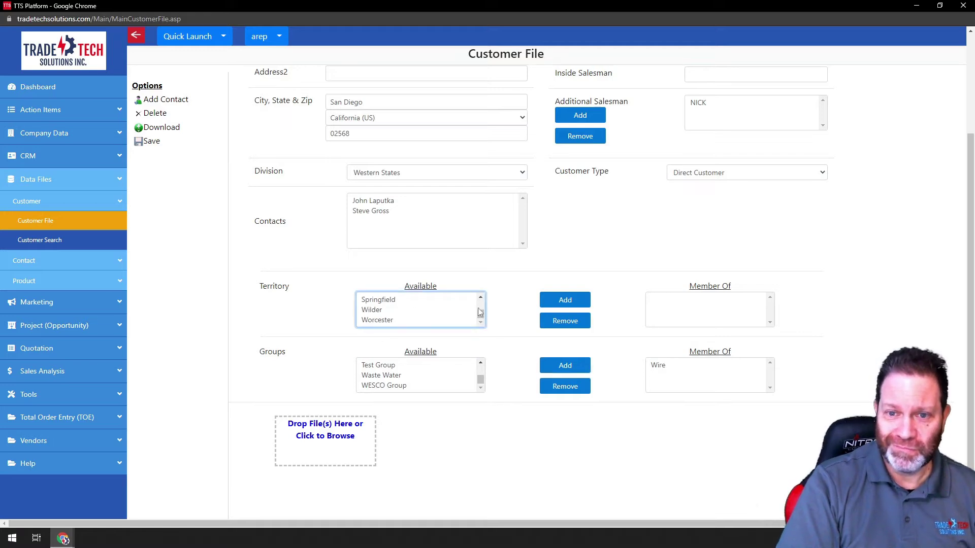
pyautogui.scroll(5, 481, 300)
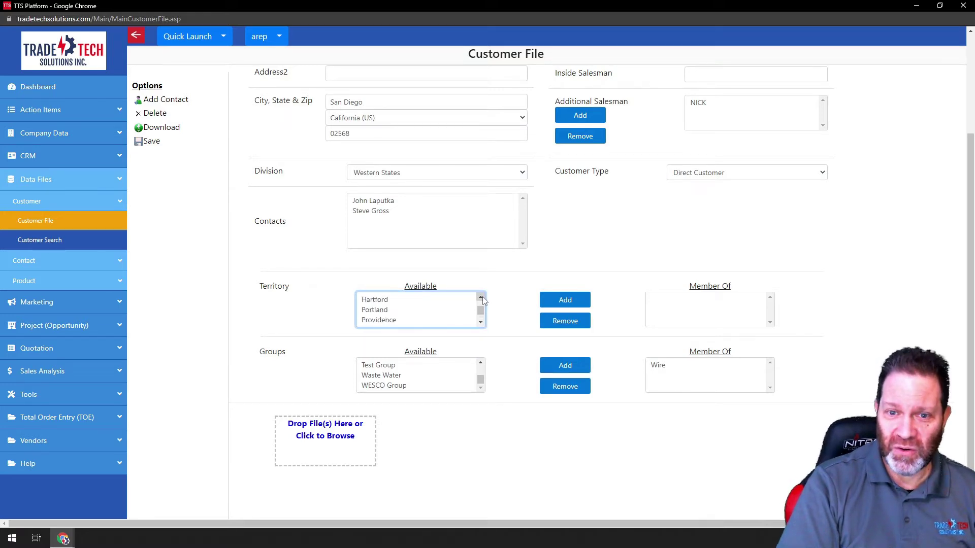
pyautogui.scroll(1, 485, 301)
pyautogui.click(408, 321)
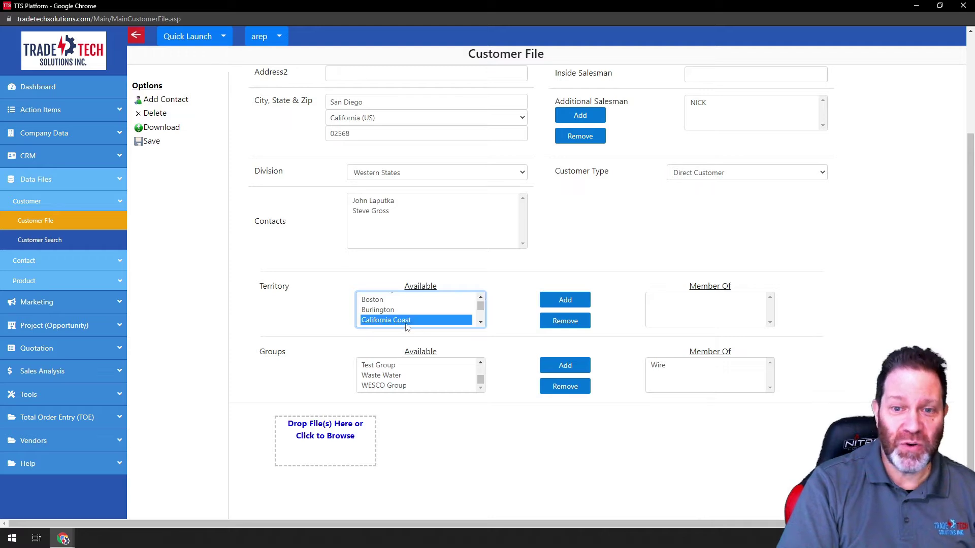
pyautogui.click(568, 302)
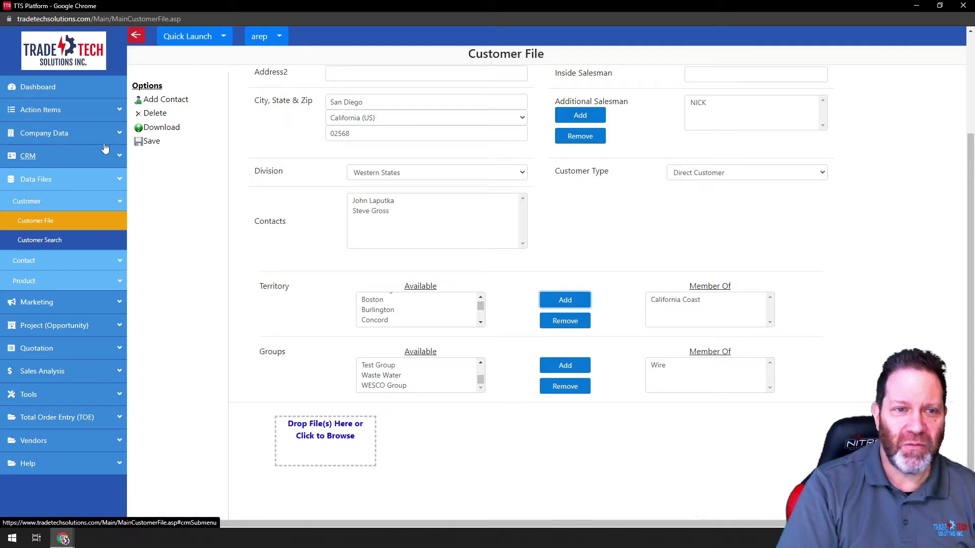
# Open the Company Data page and examine its customer type, division, territory, group and vendor product group lists.
pyautogui.click(119, 133)
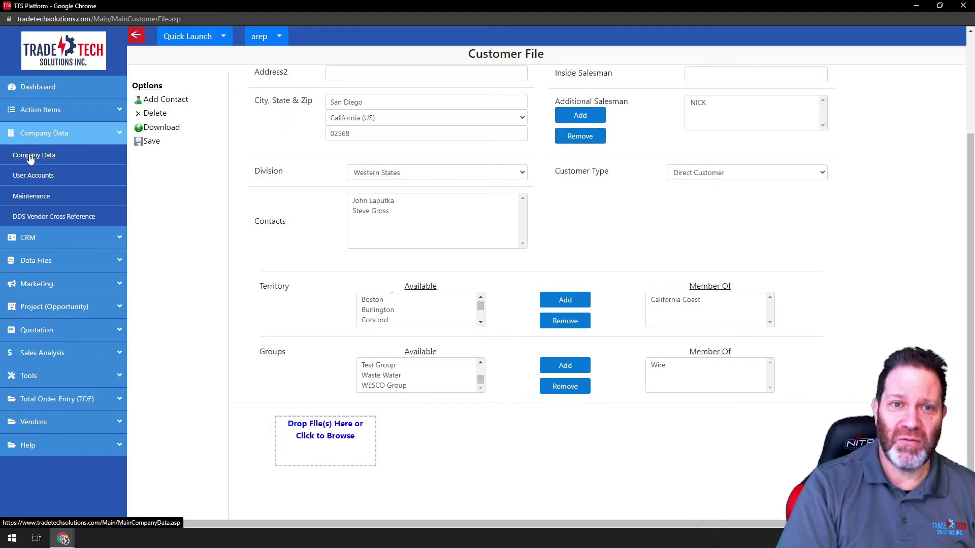
pyautogui.click(39, 159)
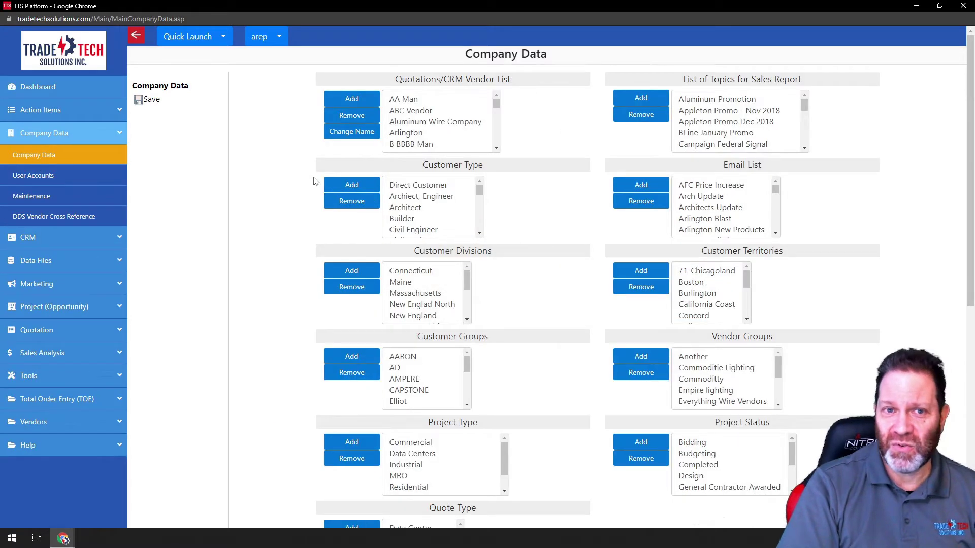
pyautogui.scroll(-8, 525, 223)
pyautogui.scroll(5, 524, 228)
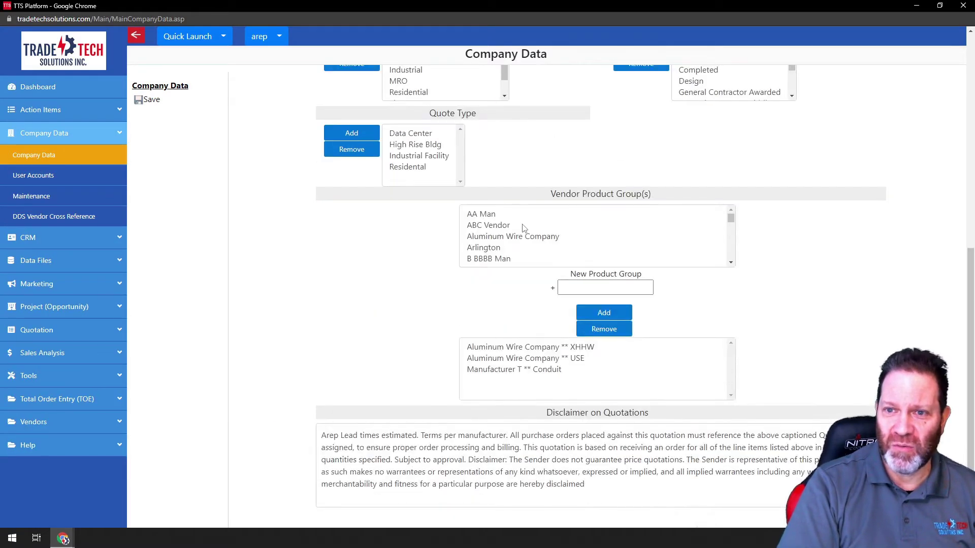
pyautogui.scroll(8, 866, 183)
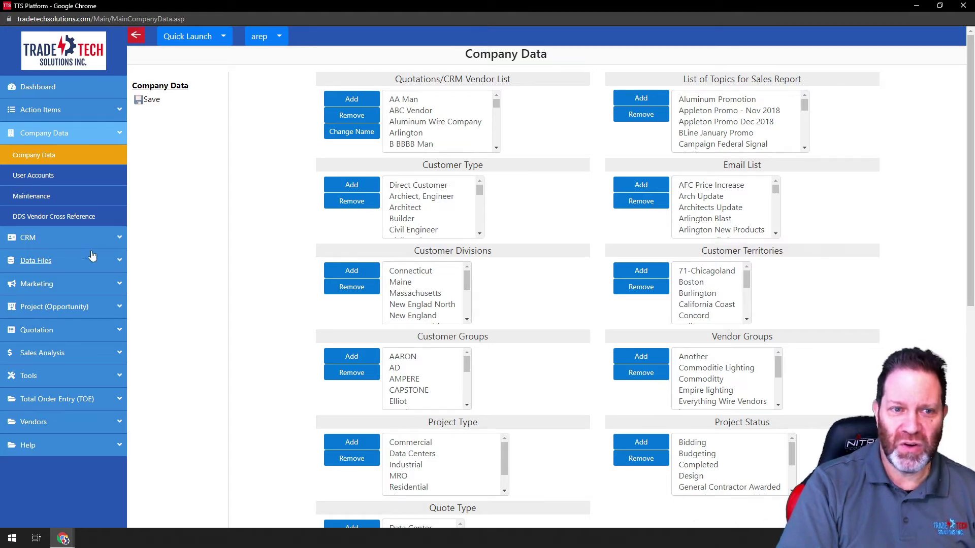
# Return to the customer file, search for "stev" and reopen the Steves Wire record.
pyautogui.click(118, 262)
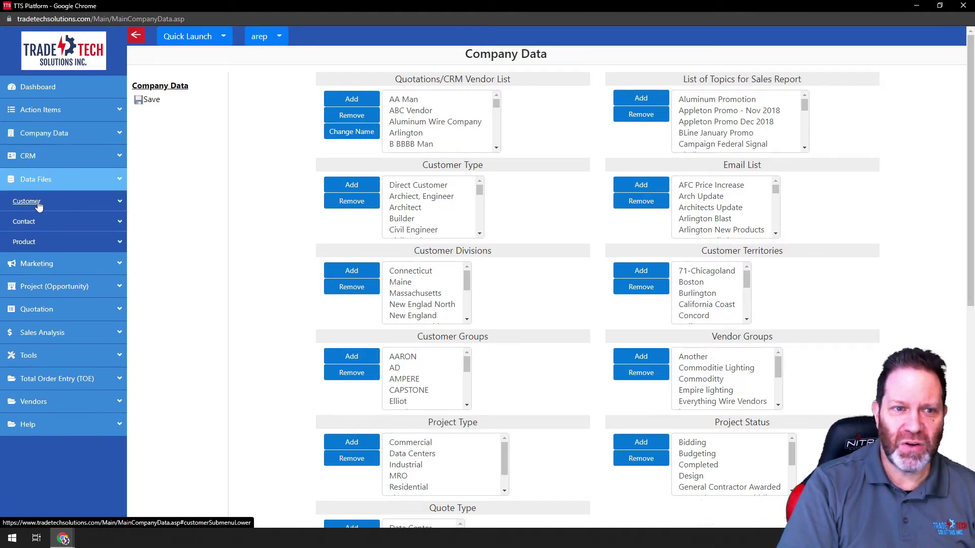
pyautogui.click(39, 203)
pyautogui.click(38, 223)
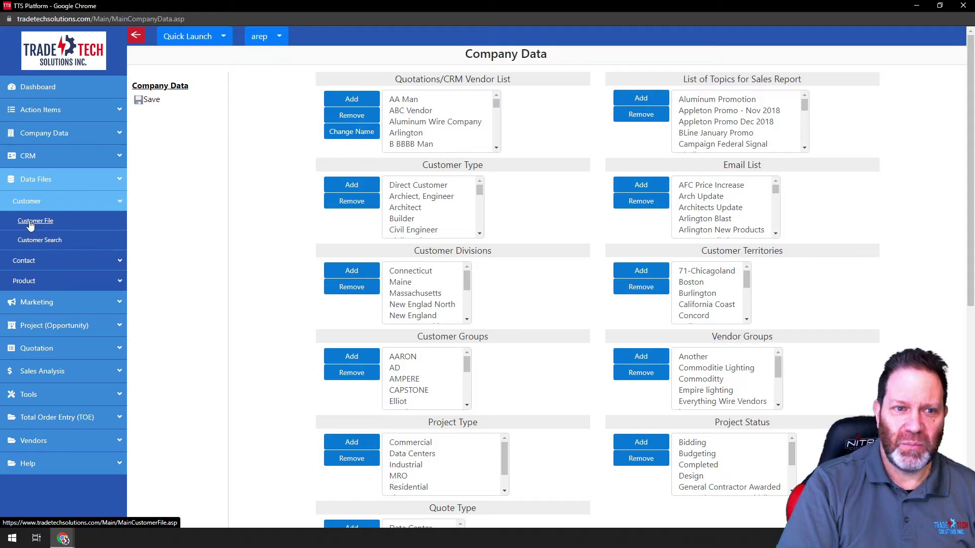
pyautogui.click(353, 84)
pyautogui.write('stev')
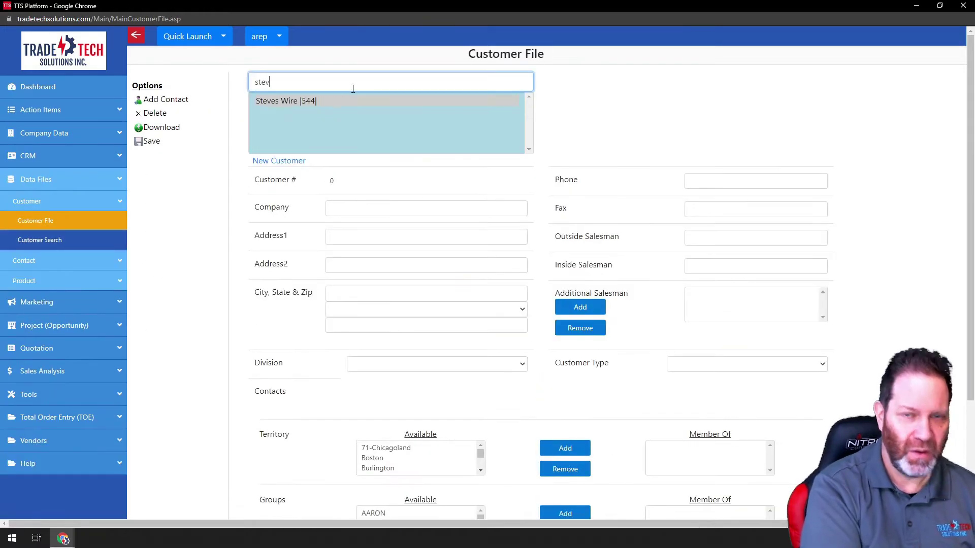
pyautogui.click(276, 100)
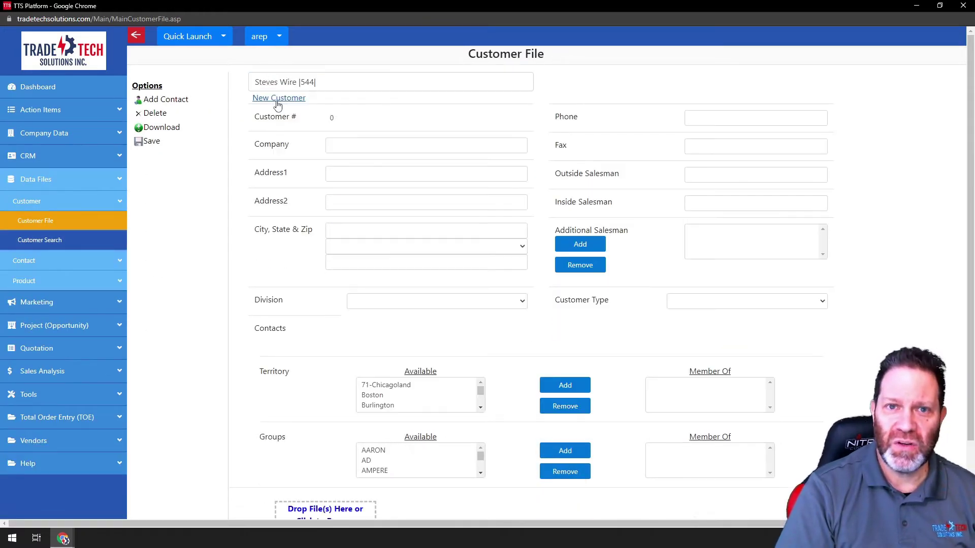
# Review the reopened Steves Wire record and set its division to Western States.
pyautogui.scroll(-3, 753, 265)
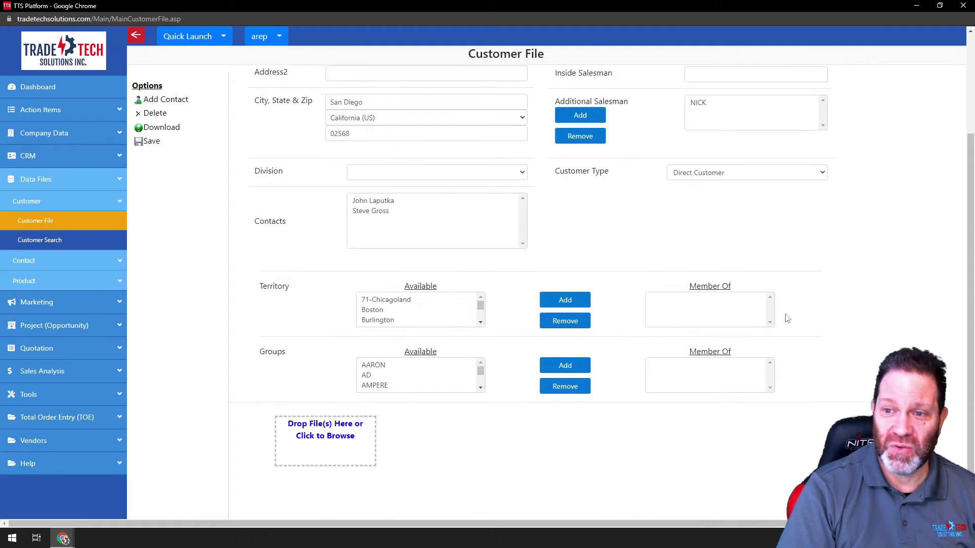
pyautogui.scroll(3, 714, 323)
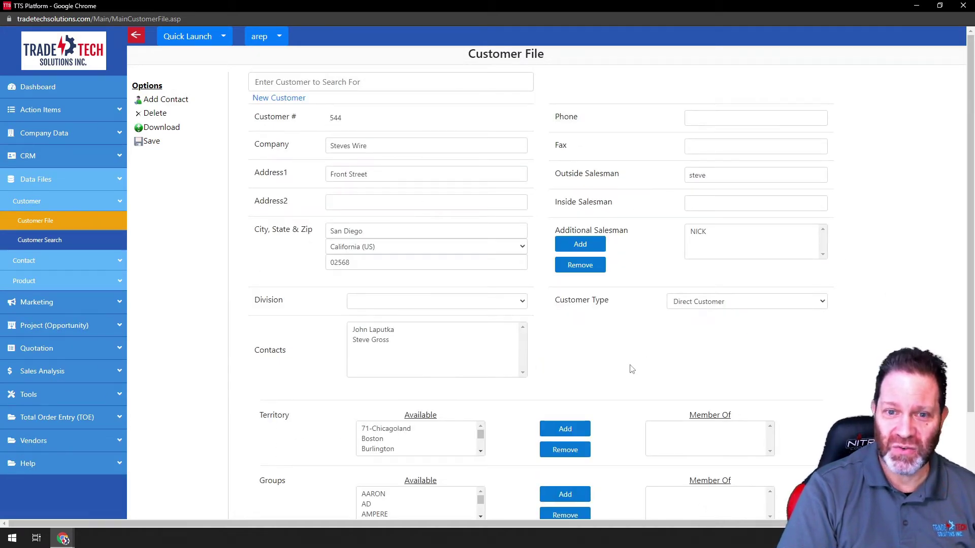
pyautogui.click(518, 306)
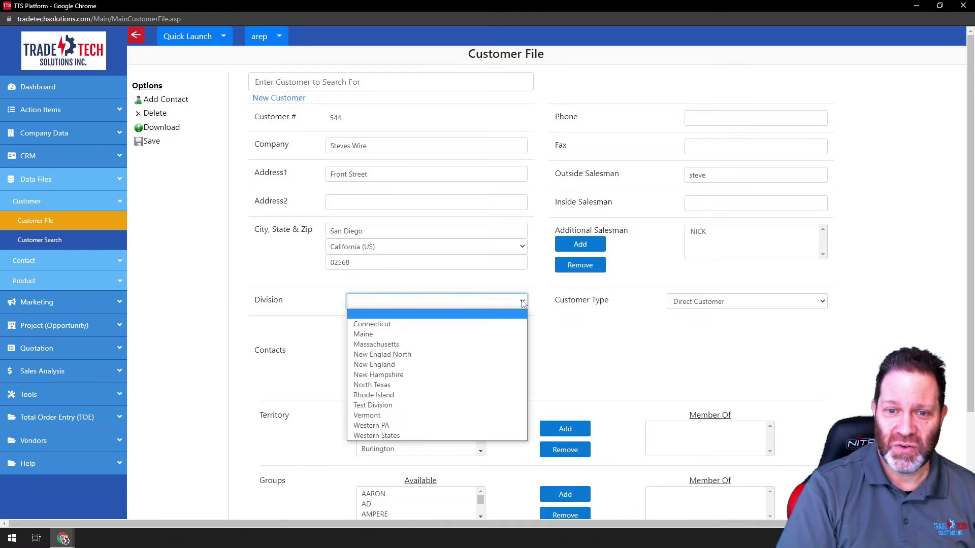
pyautogui.click(385, 436)
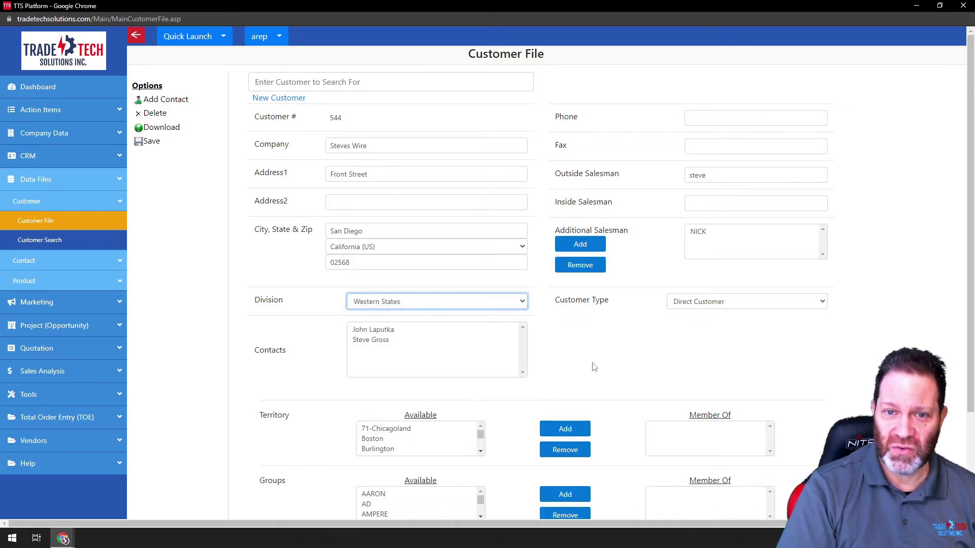
# Find California Coast among the available territories and add it to the Steves Wire territory memberships.
pyautogui.scroll(-3, 595, 365)
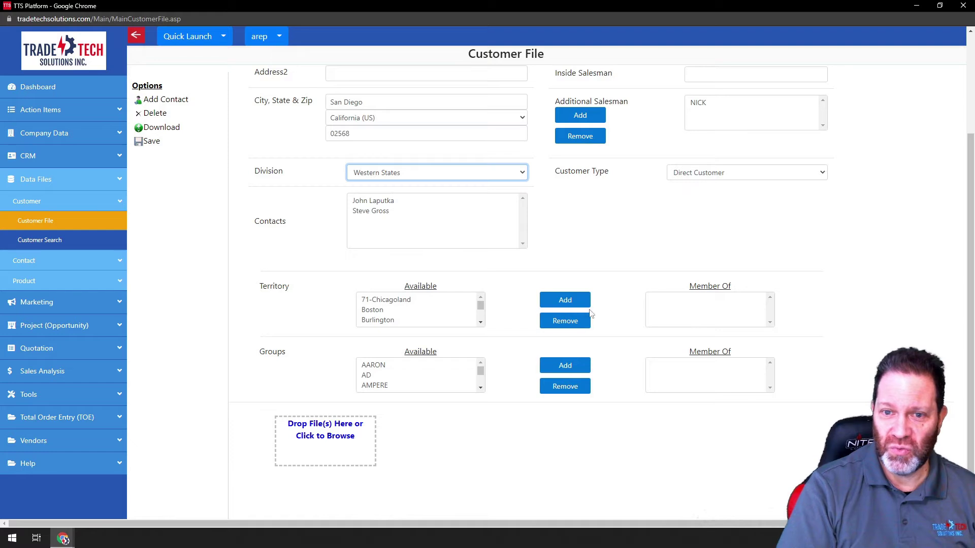
pyautogui.click(481, 323)
pyautogui.click(481, 324)
pyautogui.click(481, 324)
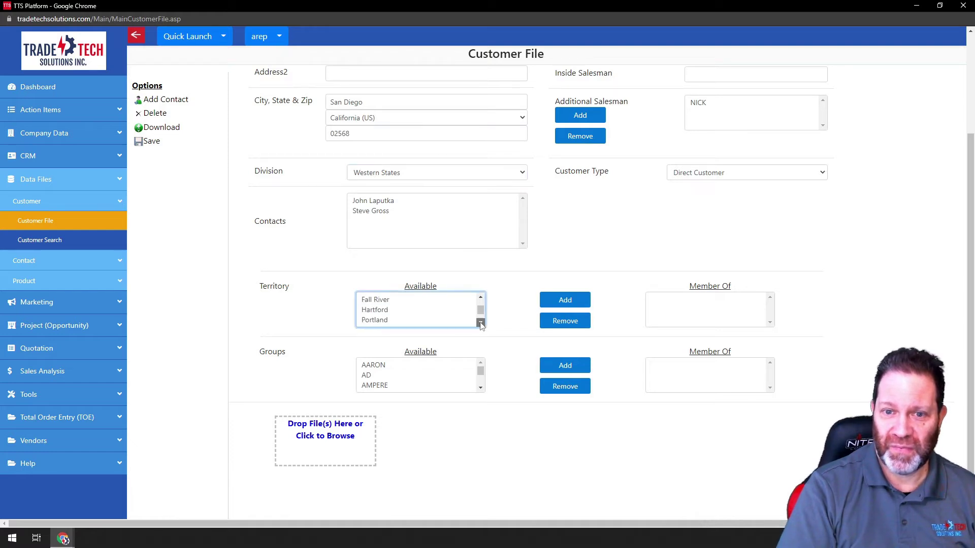
pyautogui.click(481, 324)
pyautogui.click(481, 323)
pyautogui.click(481, 324)
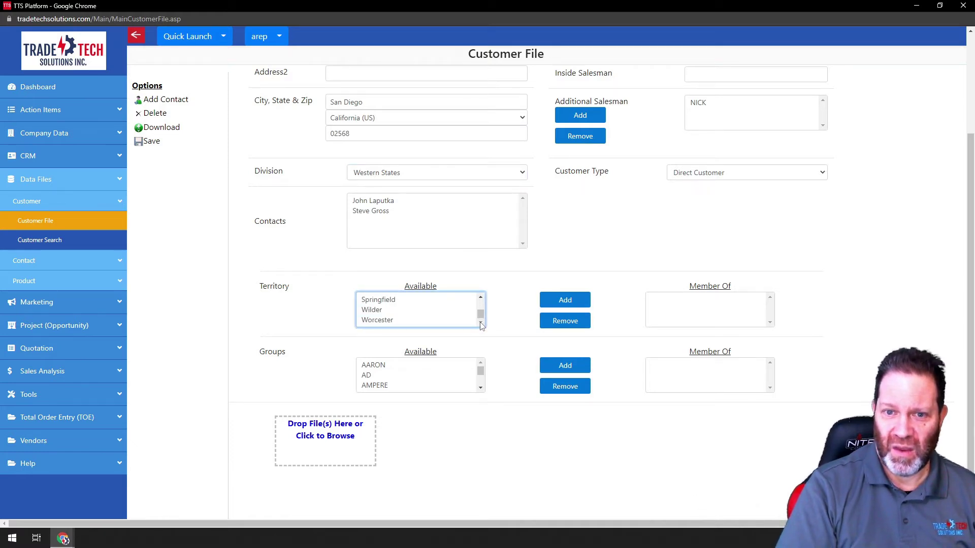
pyautogui.scroll(5, 481, 300)
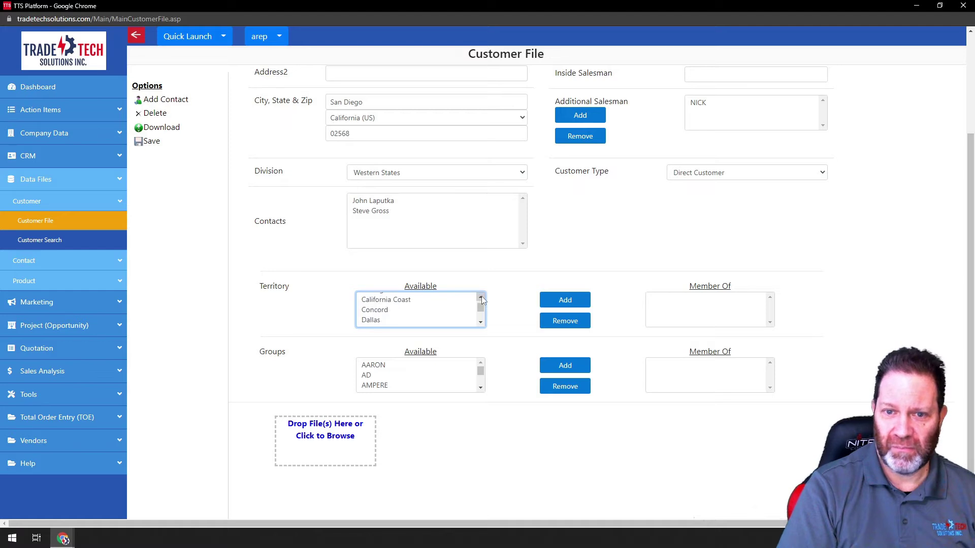
pyautogui.click(481, 299)
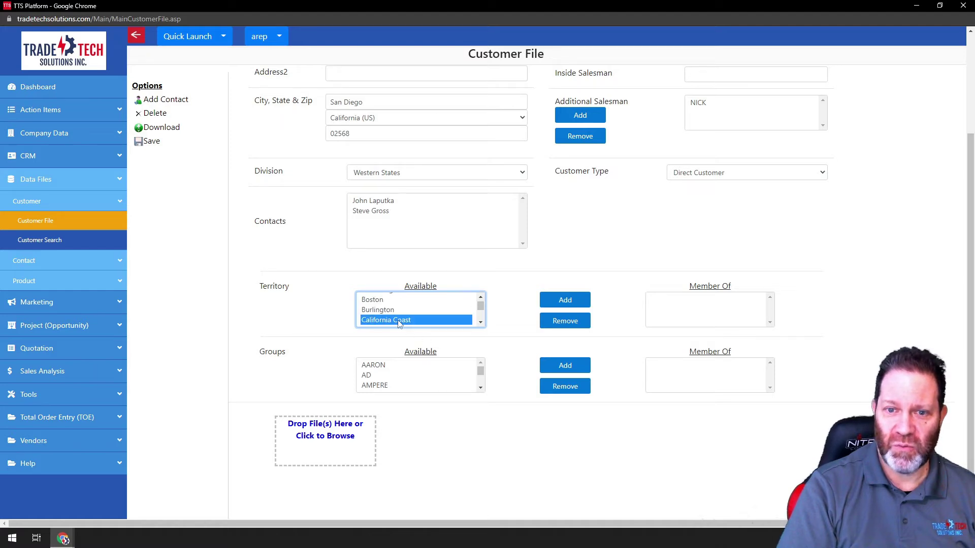
pyautogui.click(584, 303)
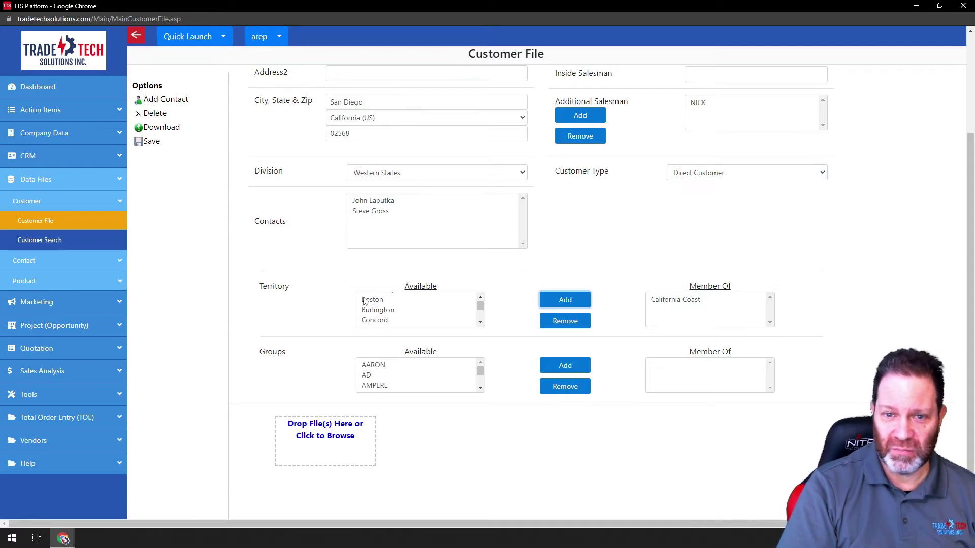
# Find Sacramento among the available territories and add it to the Steves Wire territory memberships.
pyautogui.click(480, 323)
pyautogui.click(481, 323)
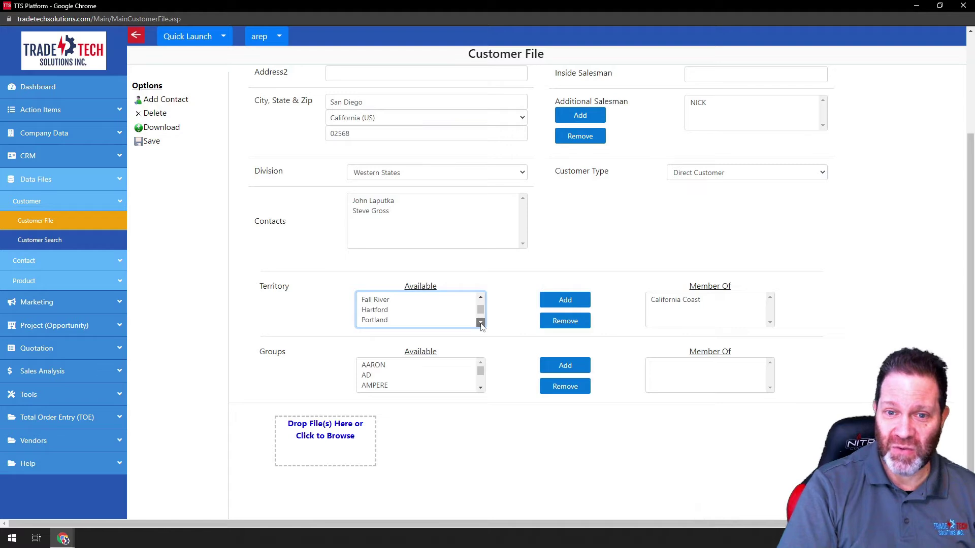
pyautogui.click(480, 323)
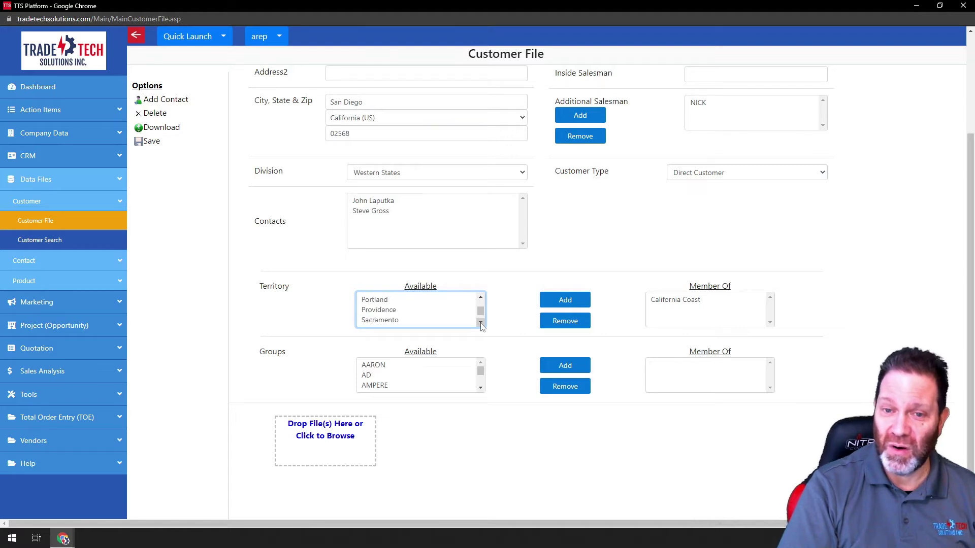
pyautogui.click(481, 323)
pyautogui.click(391, 300)
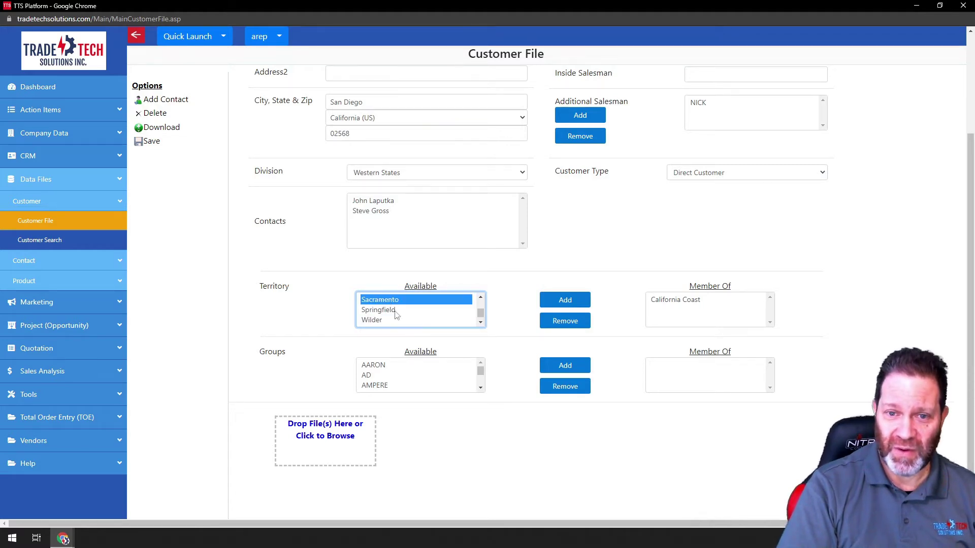
pyautogui.click(570, 300)
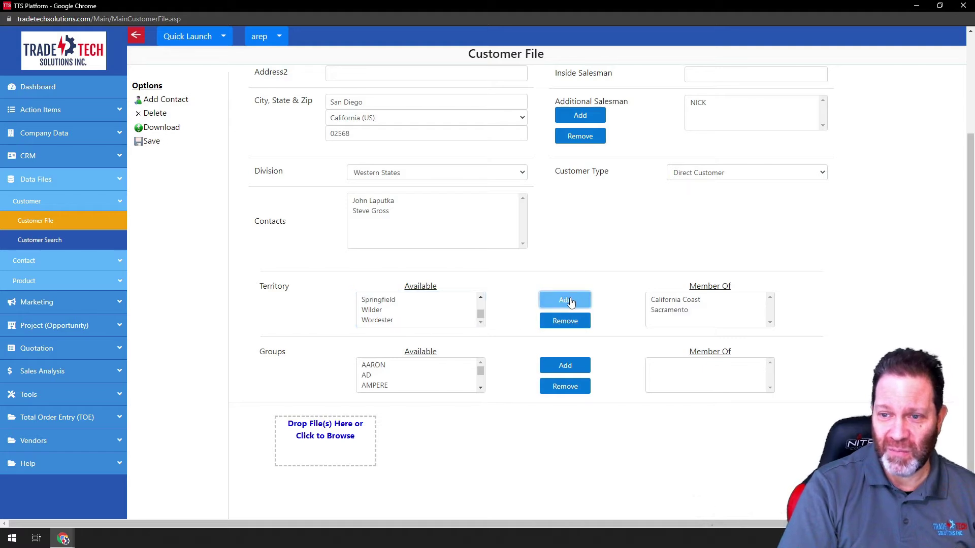
# Add the Wire group to the Steves Wire group memberships and save the customer record.
pyautogui.click(480, 390)
pyautogui.click(480, 389)
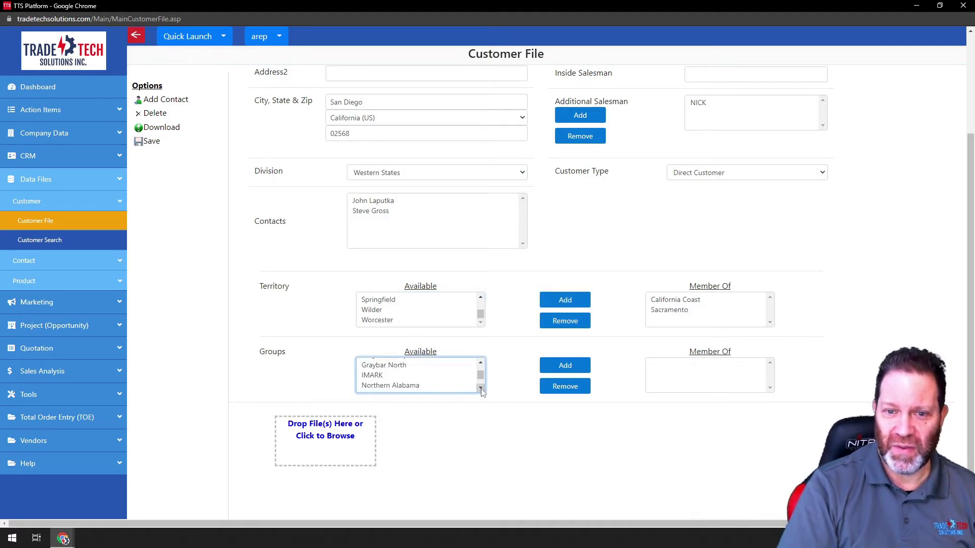
pyautogui.click(481, 388)
pyautogui.click(480, 389)
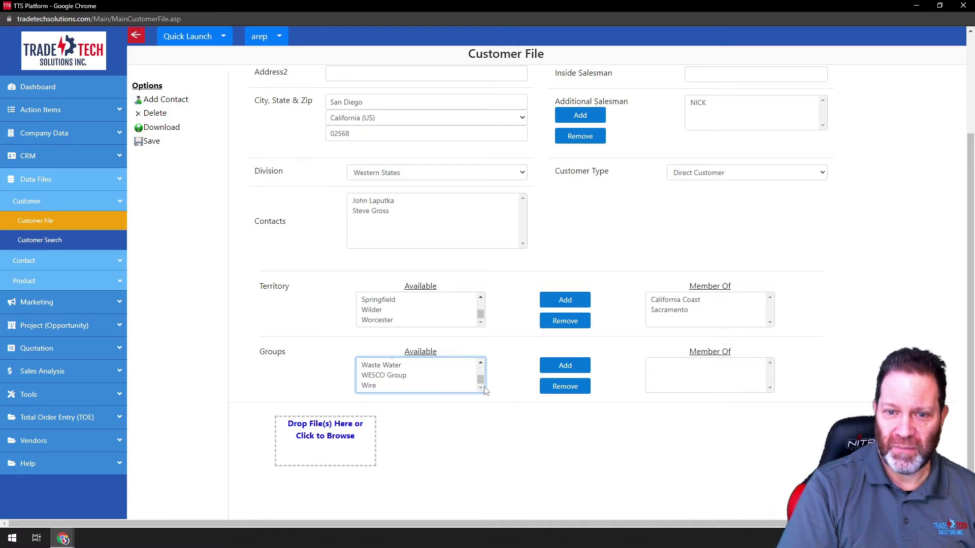
pyautogui.click(364, 387)
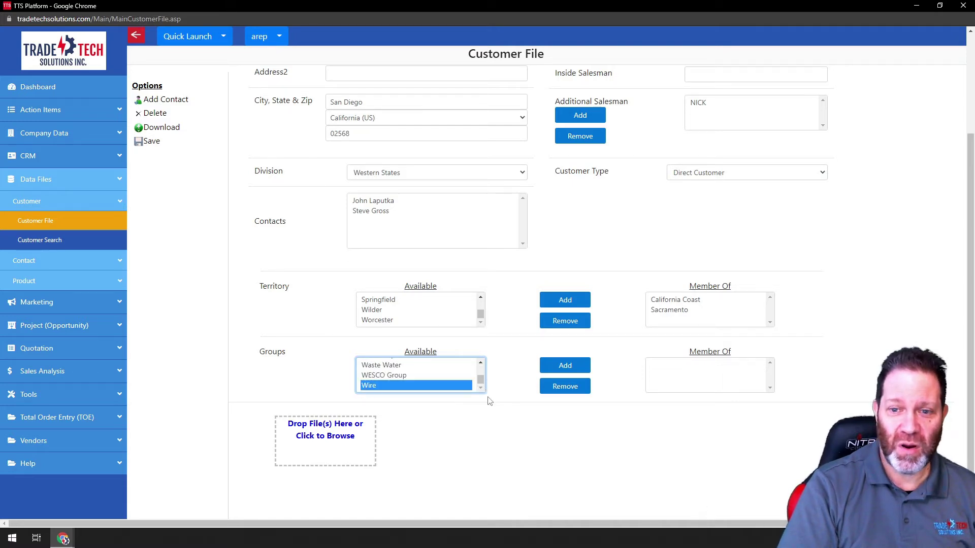
pyautogui.click(571, 372)
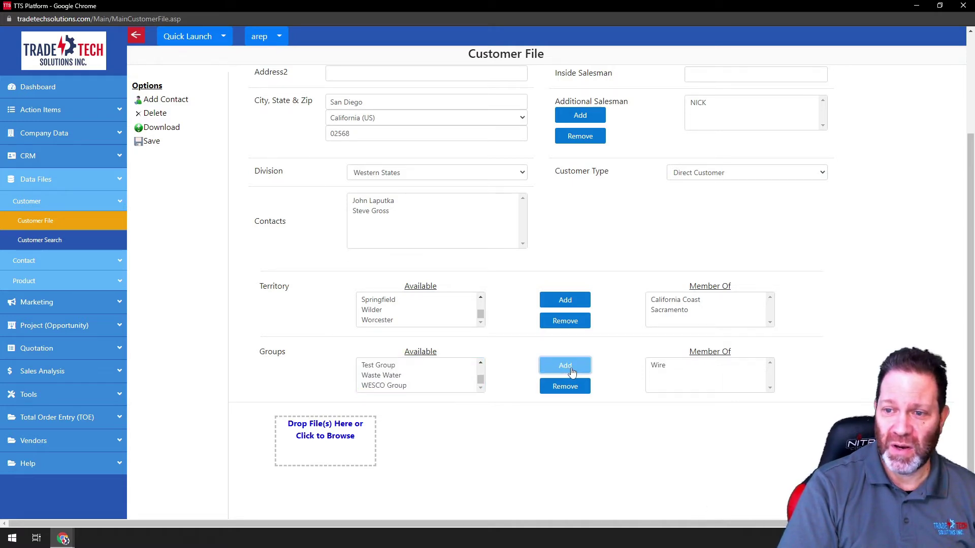
pyautogui.click(151, 143)
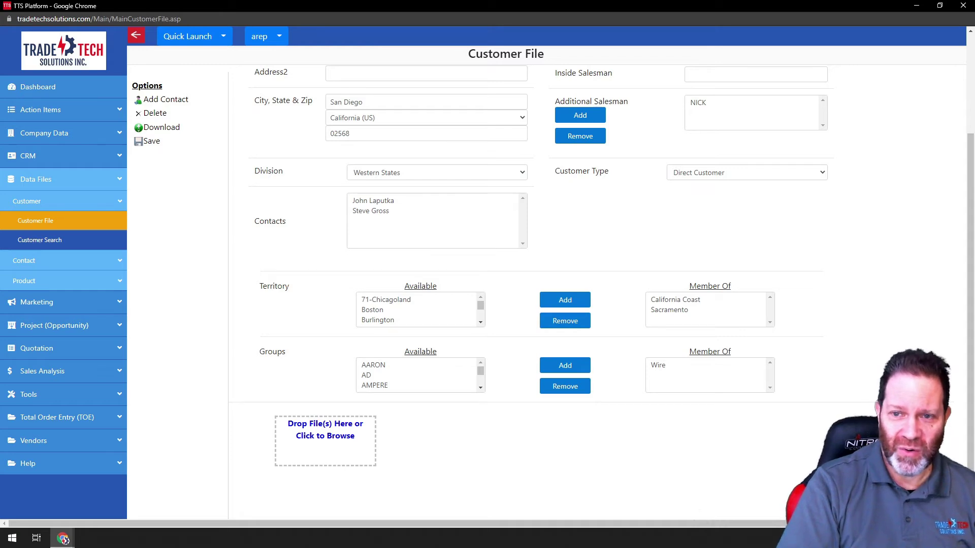
pyautogui.scroll(3, 826, 432)
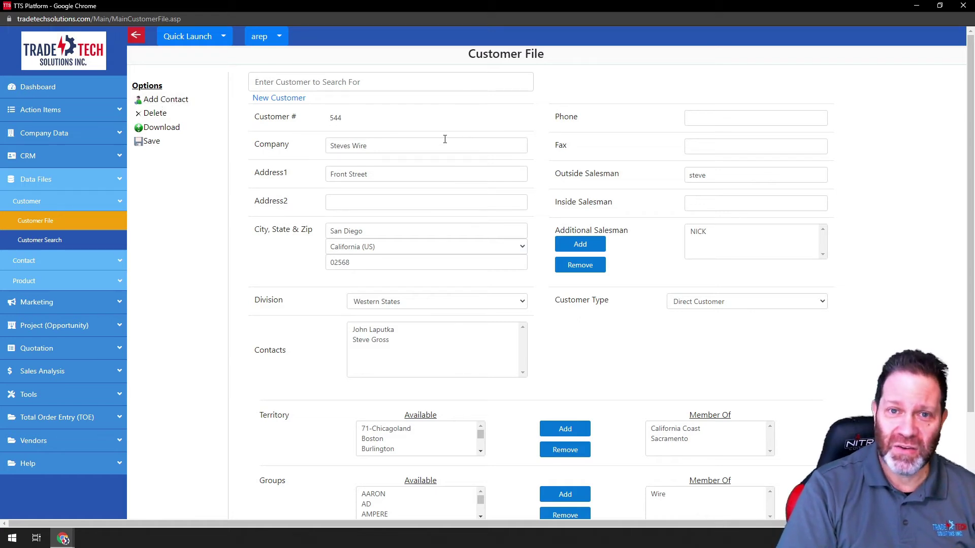
# Start a new contact for Steves Wire, review the blank form's fields and email lists, and save the form.
pyautogui.click(168, 101)
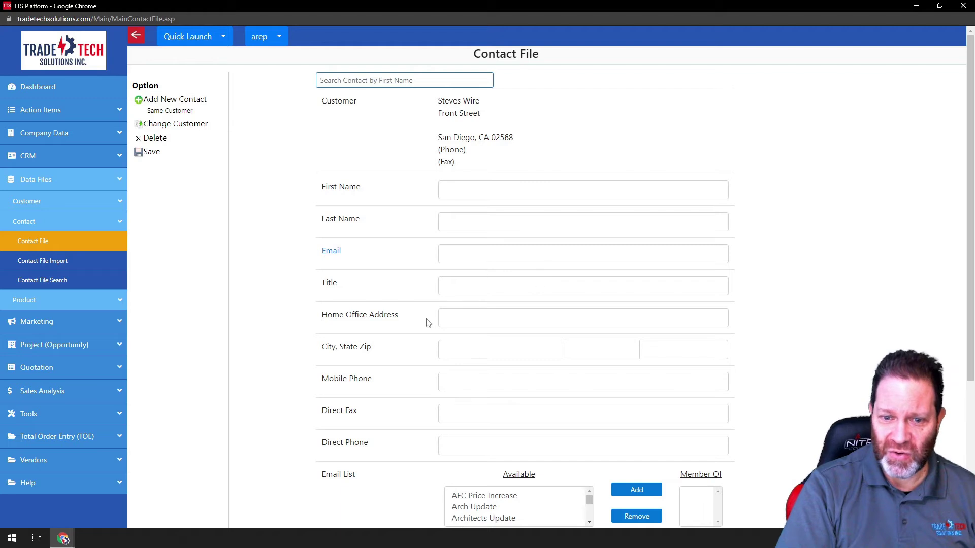
pyautogui.scroll(-3, 424, 323)
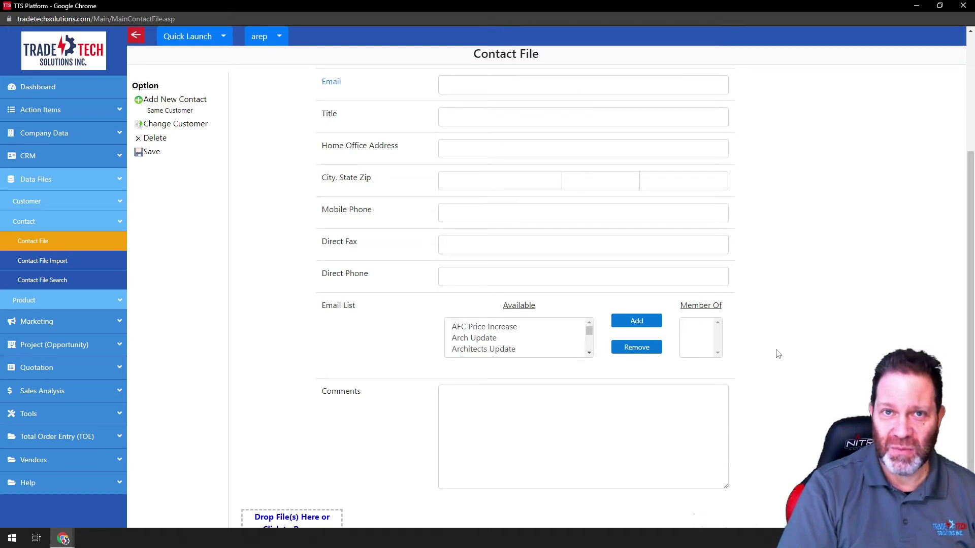
pyautogui.scroll(-1, 477, 267)
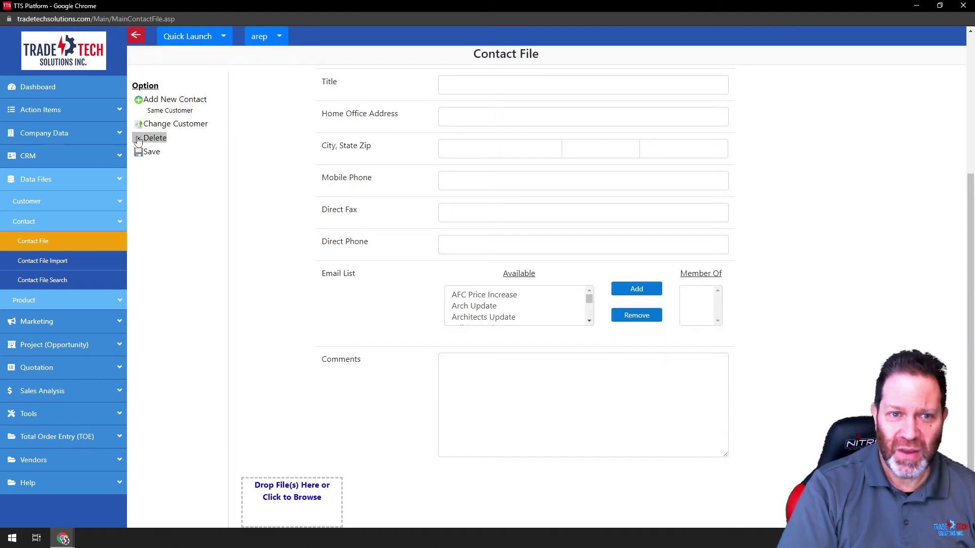
pyautogui.click(150, 152)
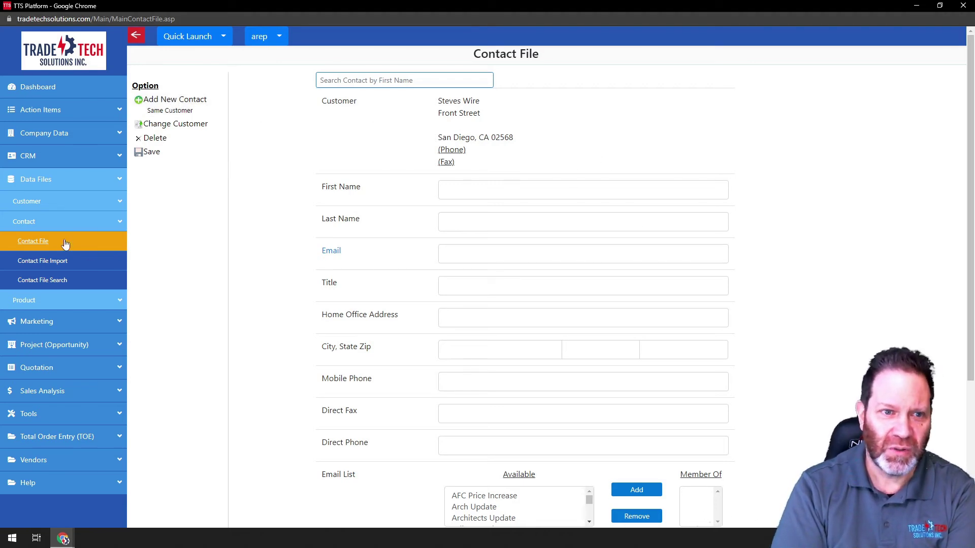
# Search the customer file by customer name for "ste" and open the Steves Wire record from the results.
pyautogui.click(117, 208)
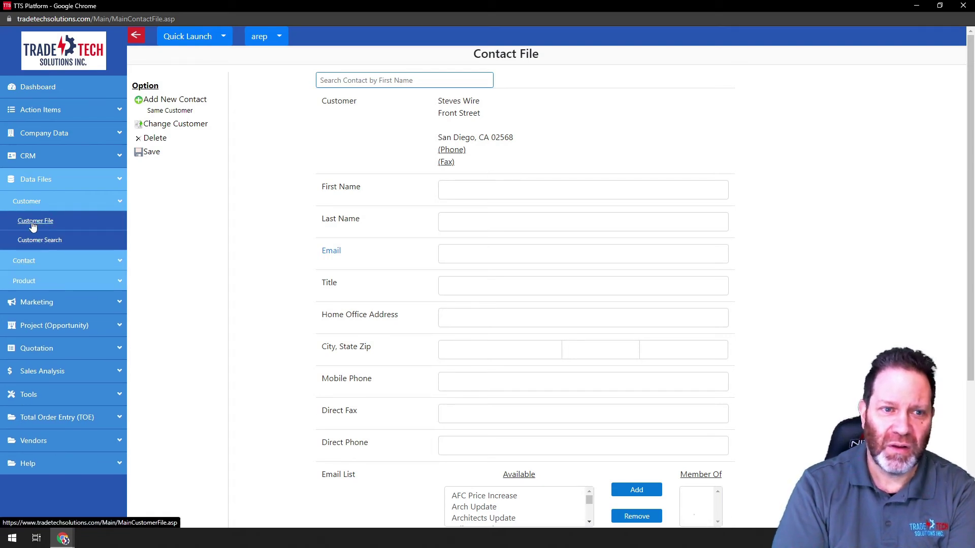
pyautogui.click(38, 242)
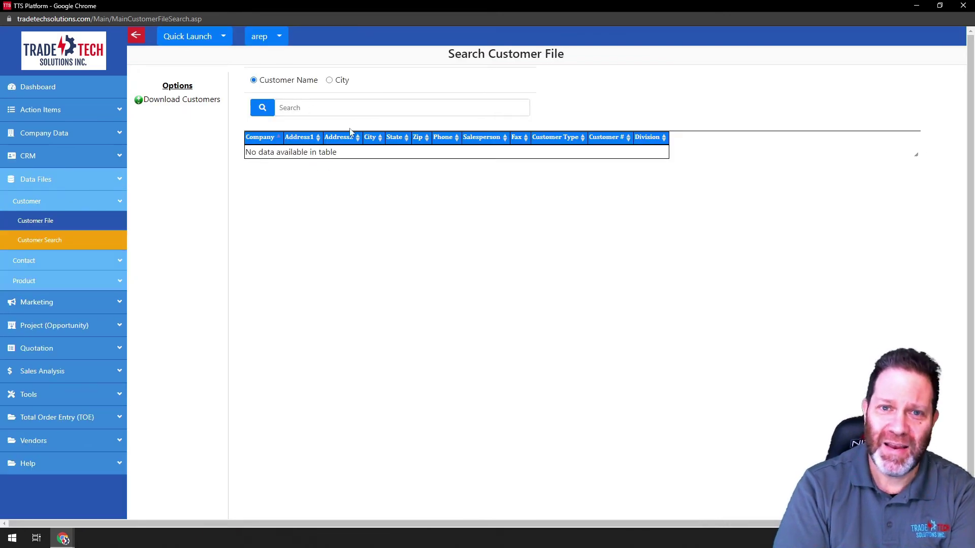
pyautogui.click(300, 107)
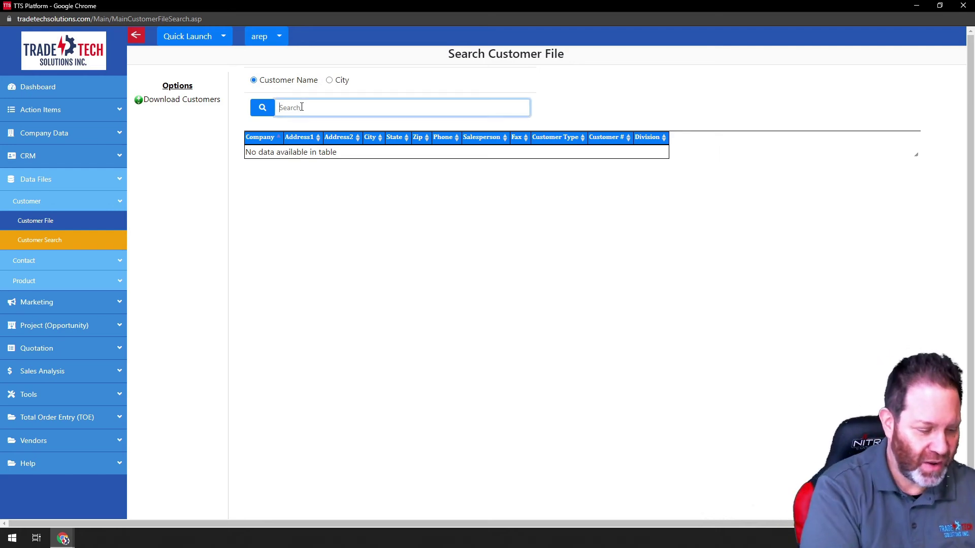
pyautogui.write('ste')
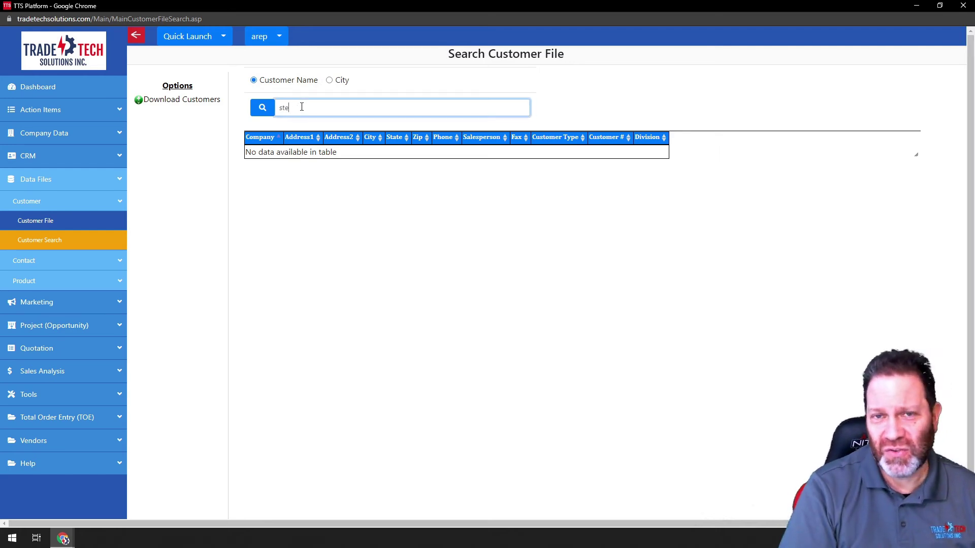
pyautogui.click(262, 110)
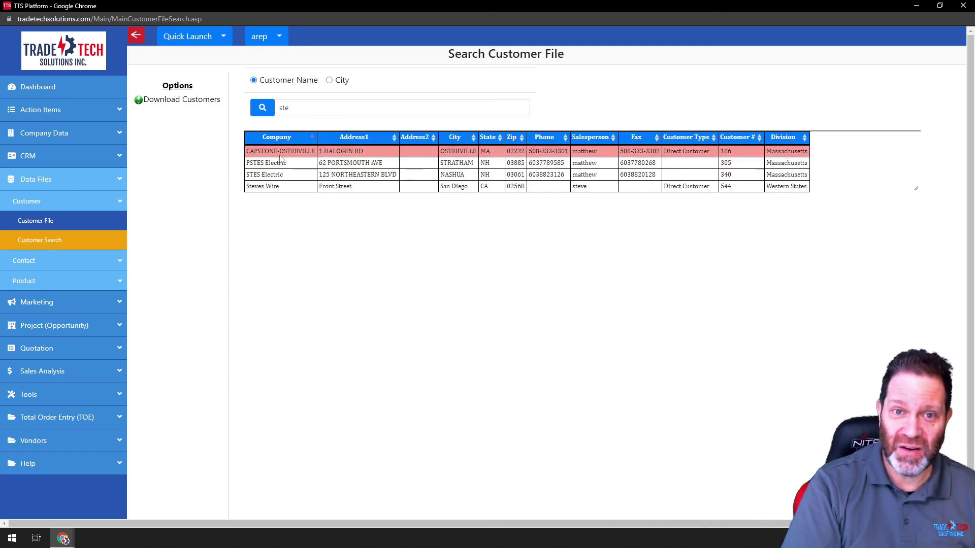
pyautogui.click(283, 190)
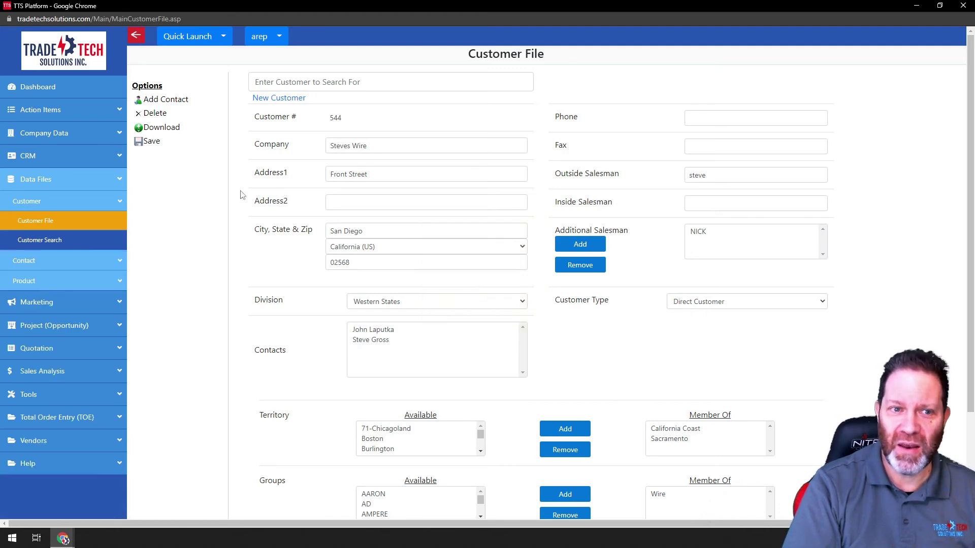
# Return to the customer search and look up customers by city using "san".
pyautogui.click(32, 240)
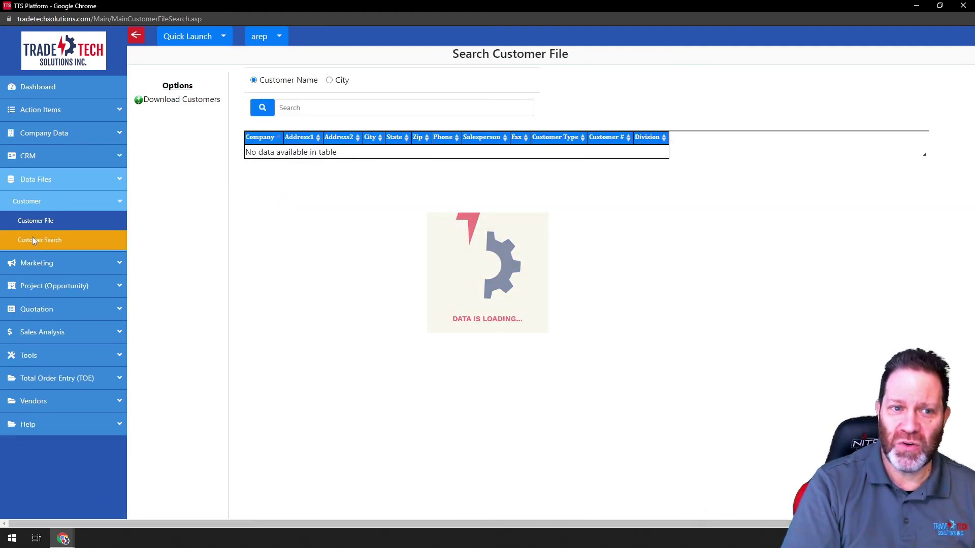
pyautogui.click(329, 81)
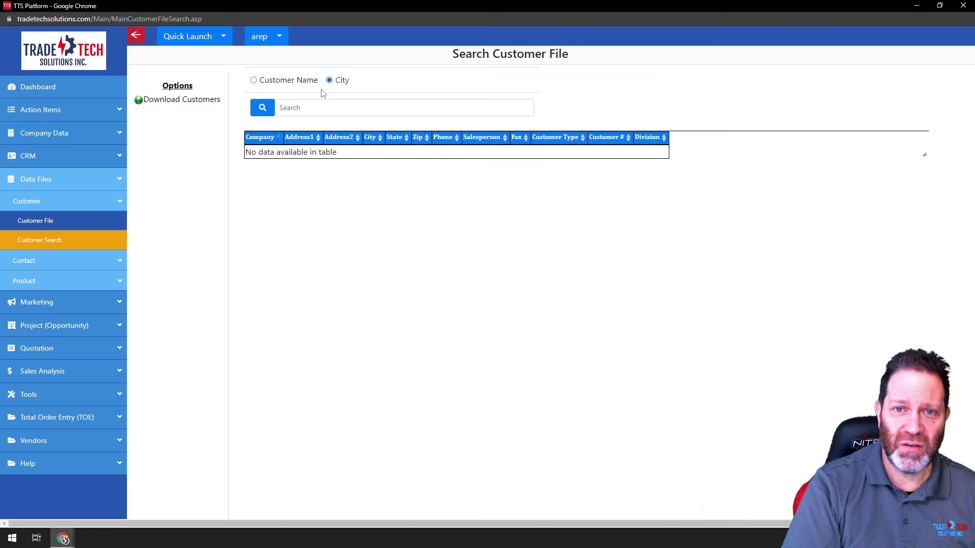
pyautogui.click(295, 109)
pyautogui.write('san')
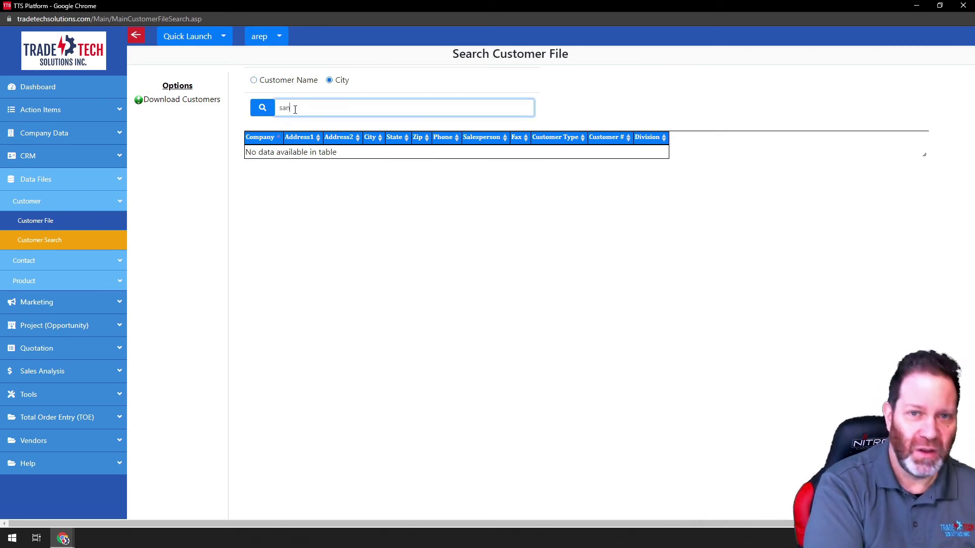
pyautogui.click(262, 110)
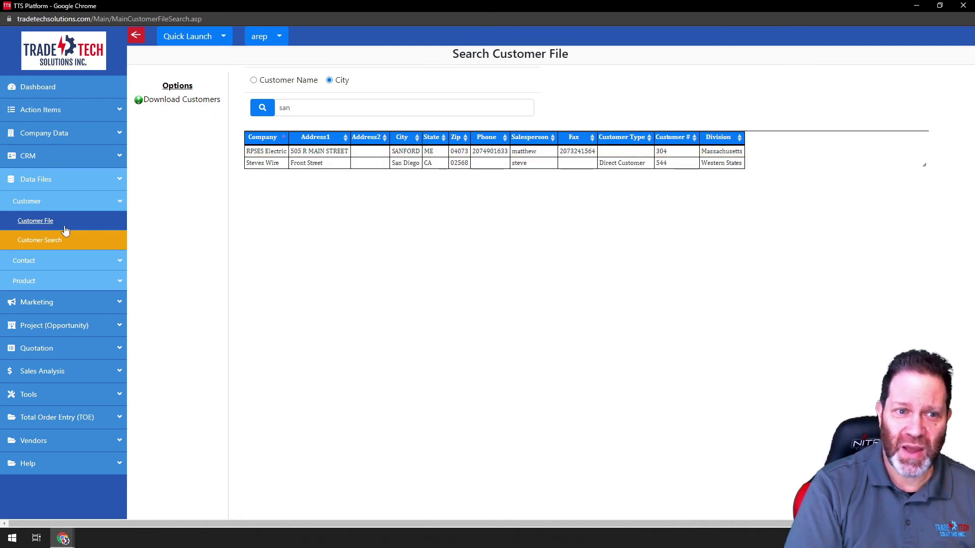
# Download the customer list from the customer search page and open the spreadsheet in Excel.
pyautogui.click(41, 223)
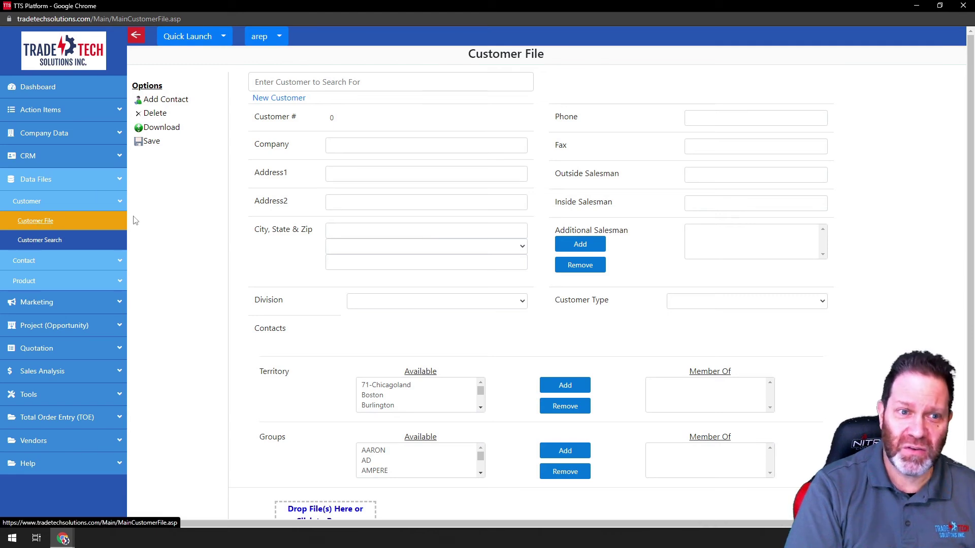
pyautogui.click(45, 242)
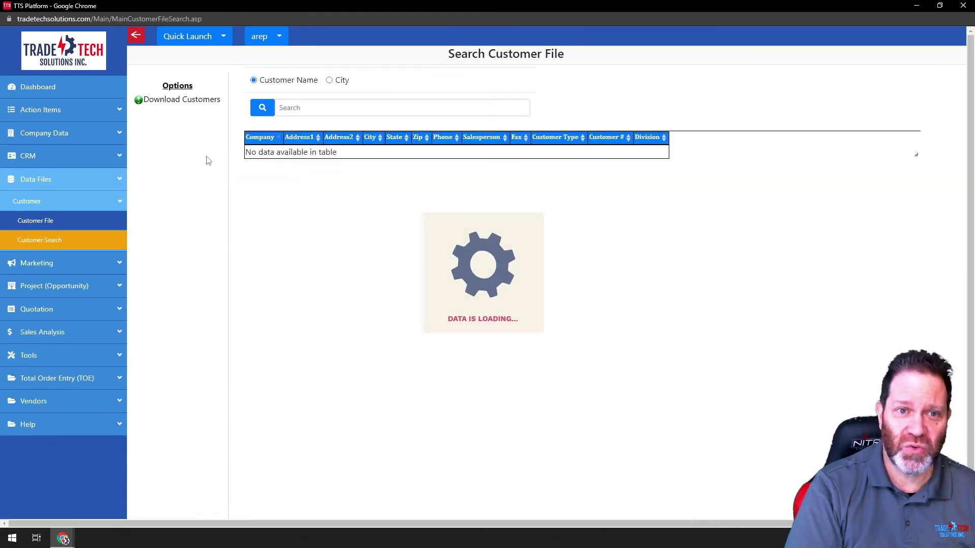
pyautogui.click(175, 102)
pyautogui.click(61, 515)
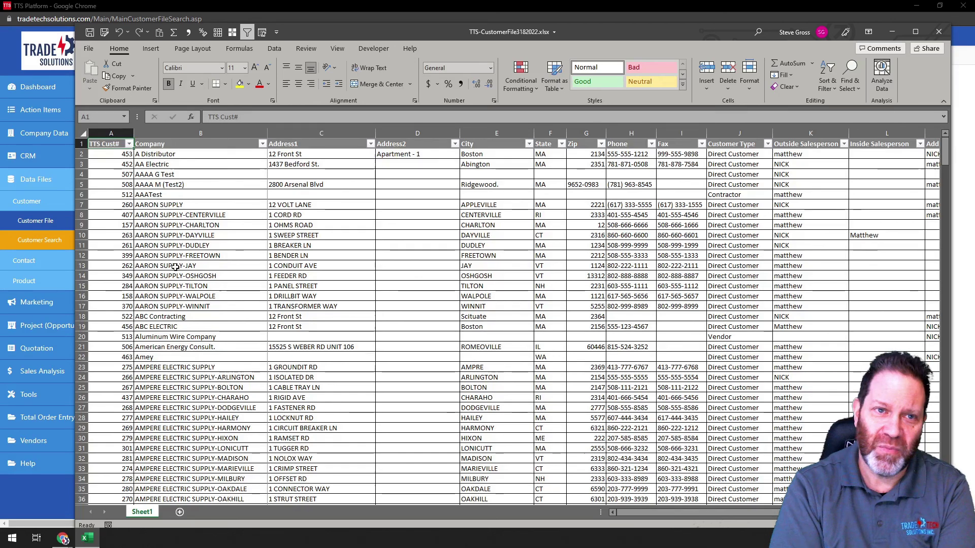
# Close the downloaded customer spreadsheet and return to an empty Customer File form in the browser.
pyautogui.click(929, 31)
pyautogui.click(929, 31)
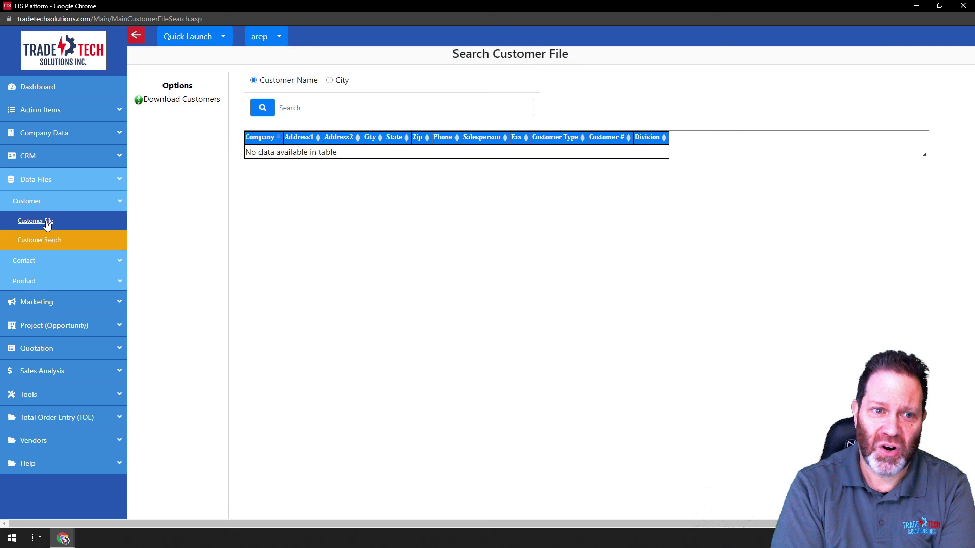
pyautogui.click(47, 225)
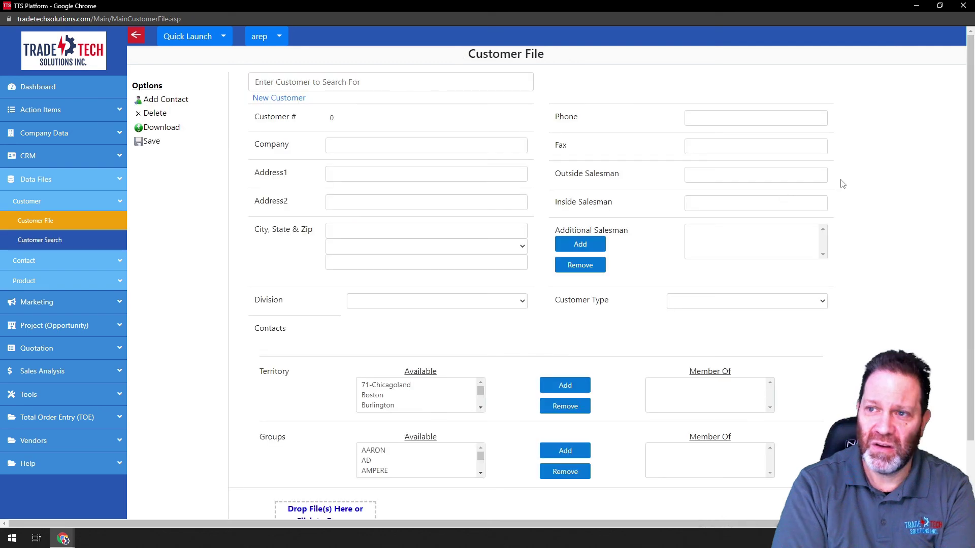